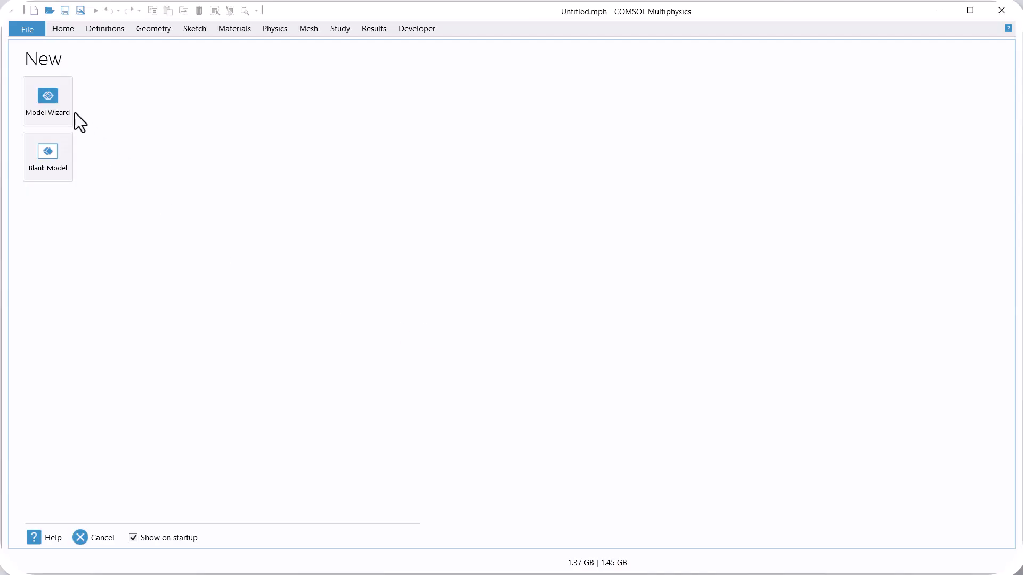
# Step: Start a new 2D model and add Transport of Diluted Species physics
pyautogui.click(70, 112)
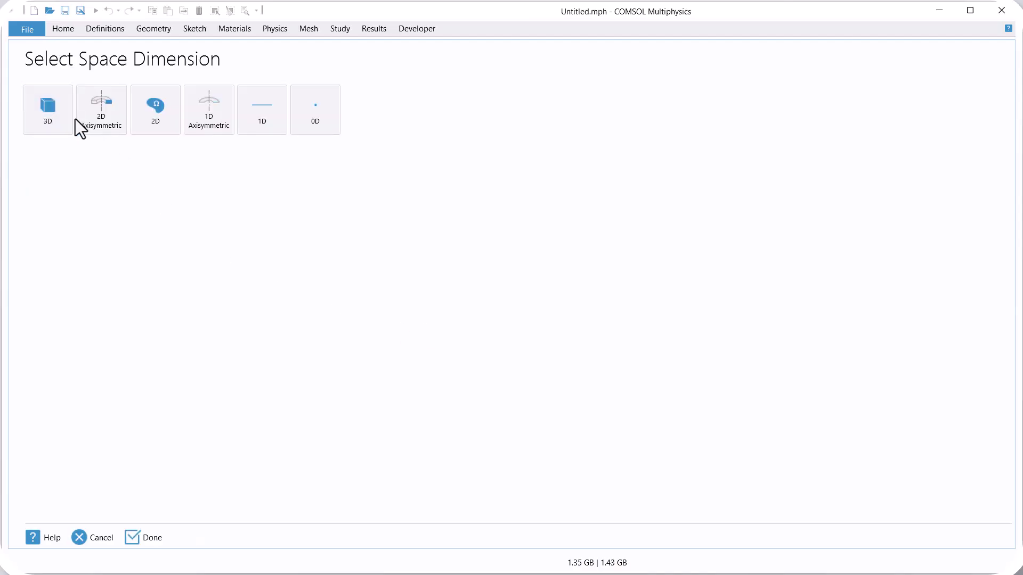
pyautogui.click(161, 117)
pyautogui.click(30, 109)
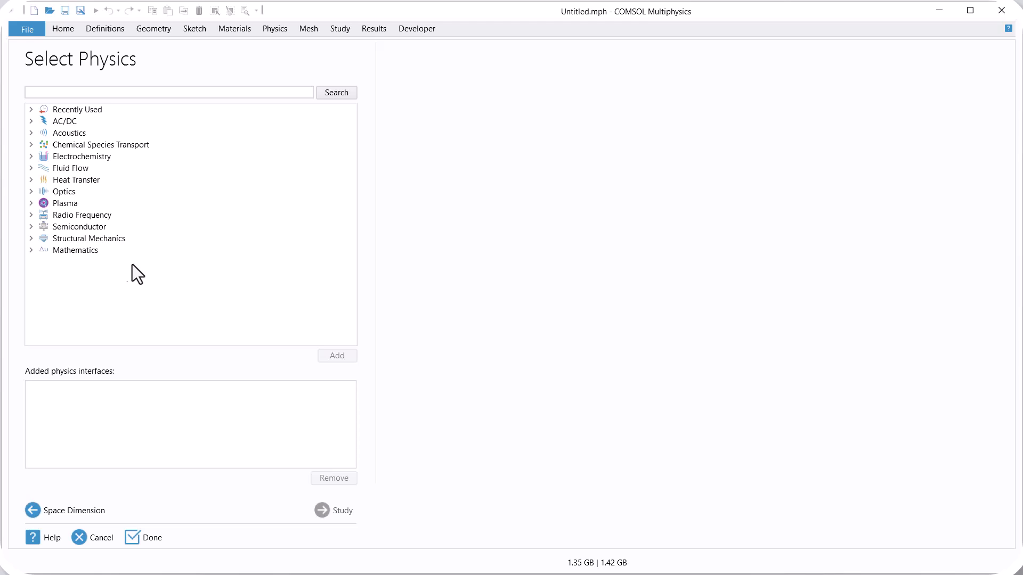
pyautogui.click(31, 145)
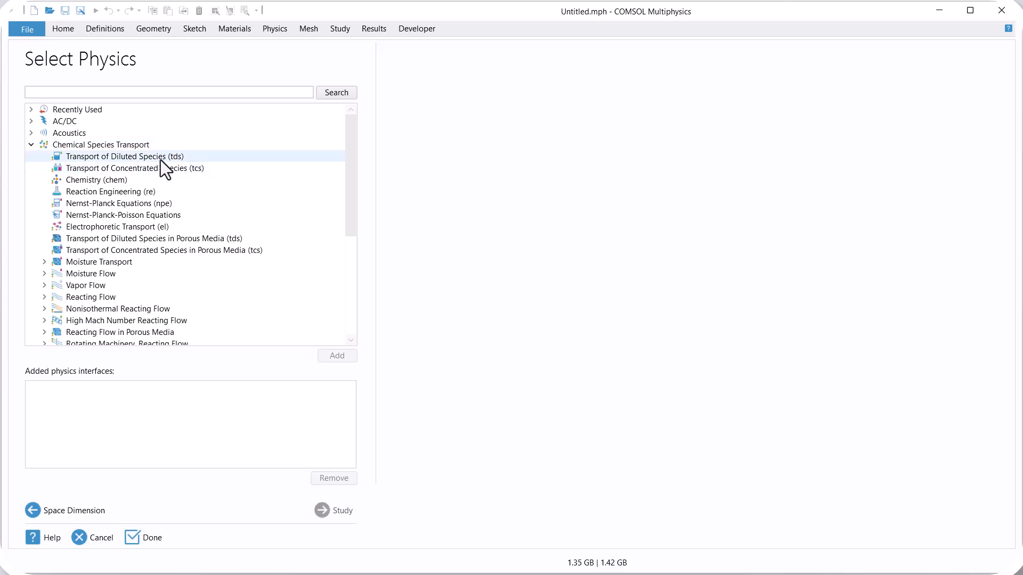
pyautogui.click(112, 157)
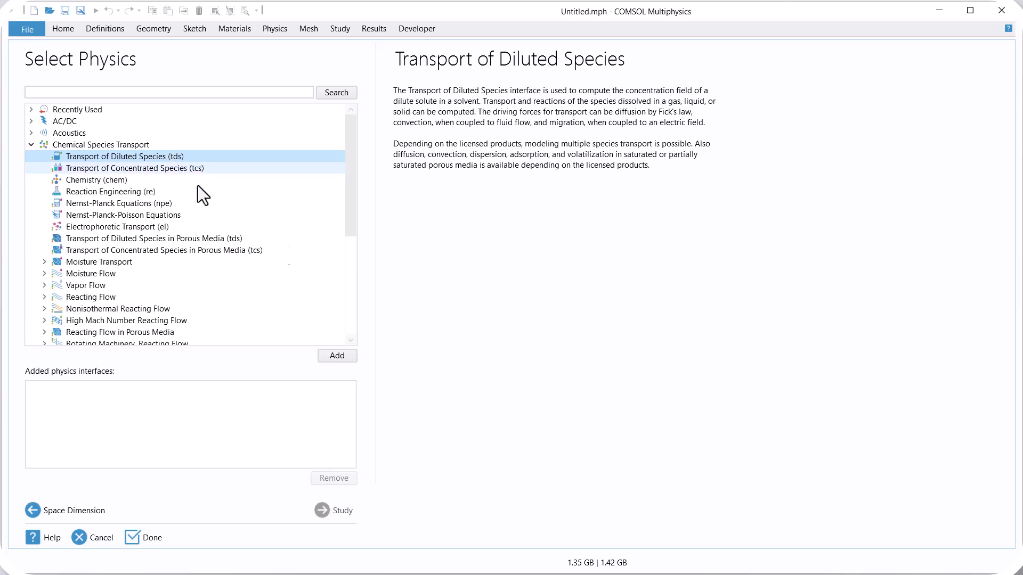
pyautogui.click(352, 356)
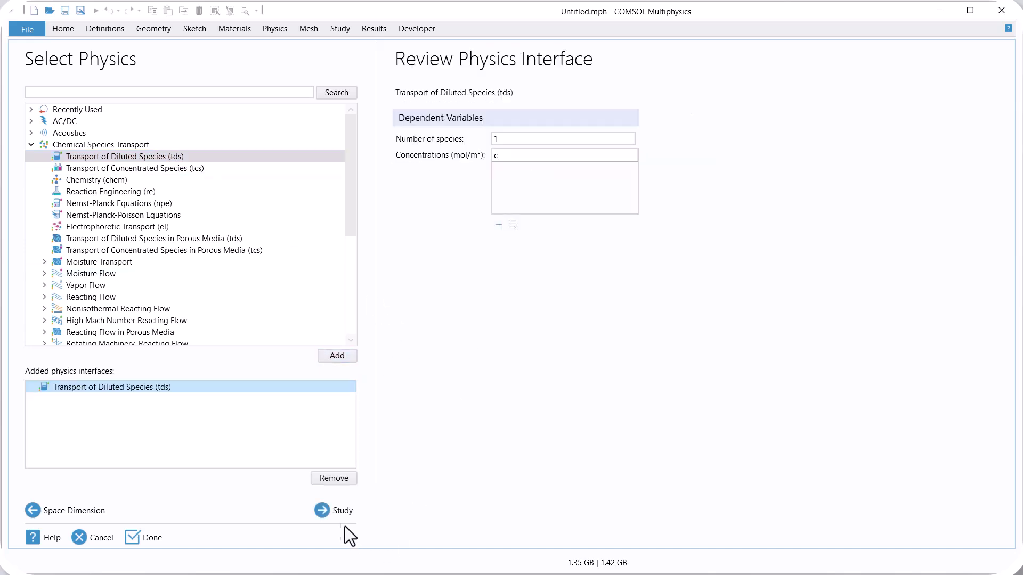
# Step: Add a Stationary study and finish creating the model
pyautogui.click(335, 513)
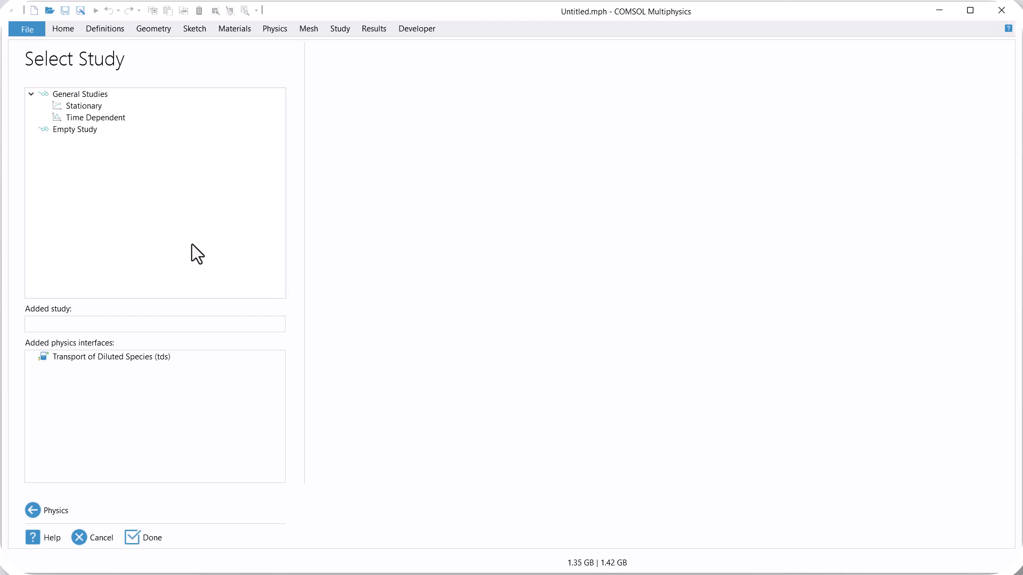
pyautogui.click(75, 107)
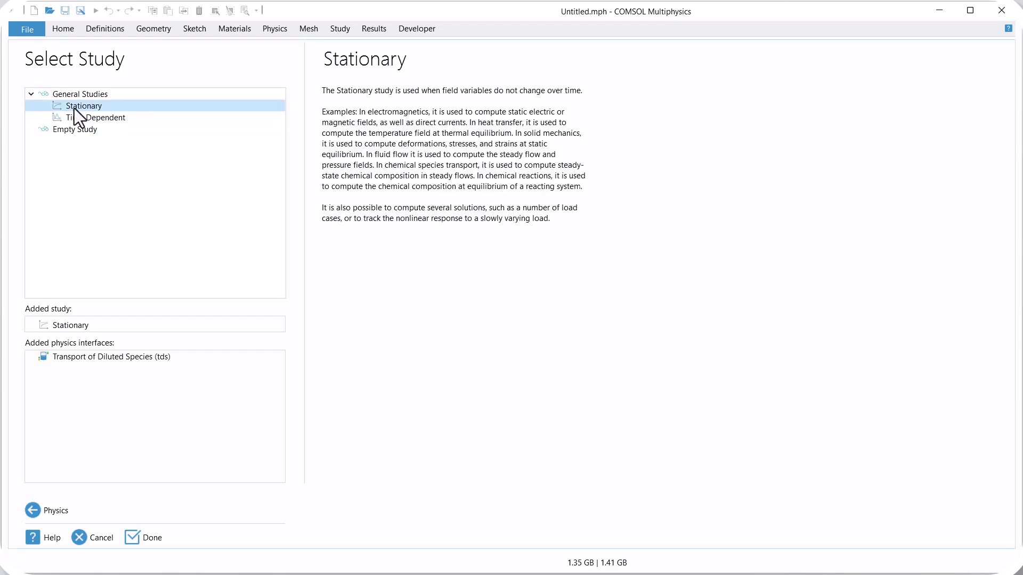
pyautogui.click(158, 541)
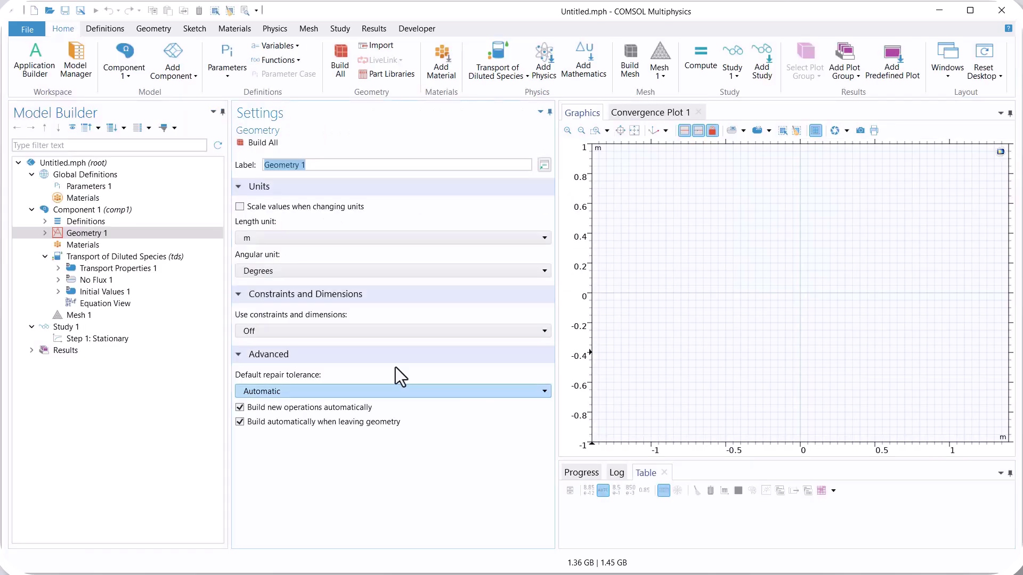
# Step: Add a square with side length 4 m to Geometry 1 and build it
pyautogui.rightClick(110, 231)
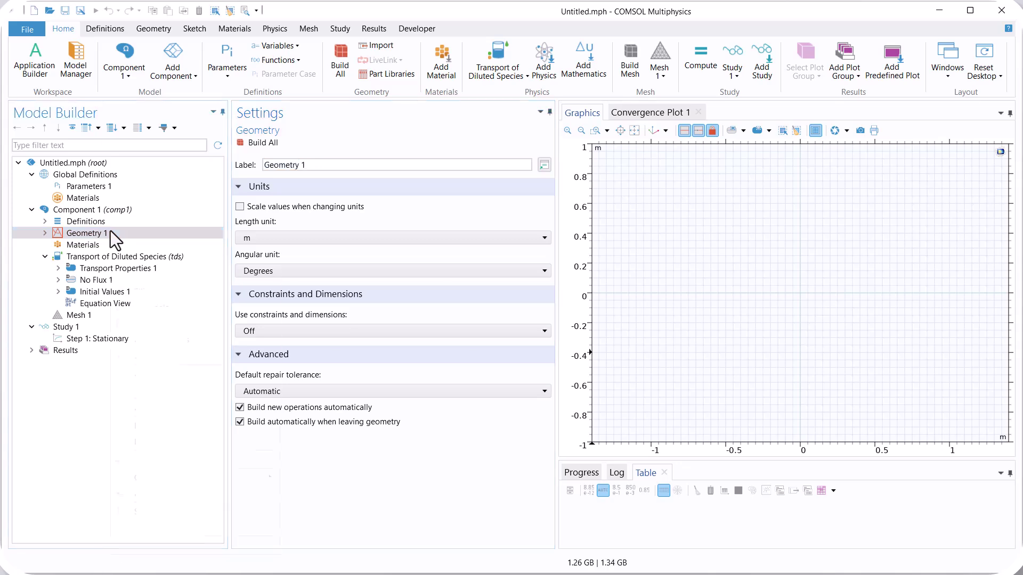
pyautogui.click(159, 326)
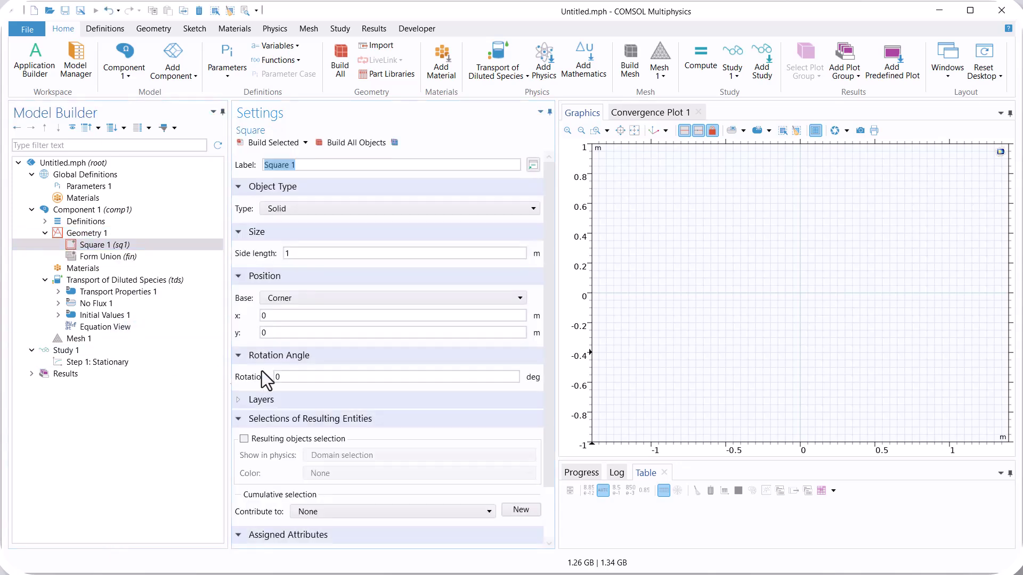
pyautogui.doubleClick(290, 254)
pyautogui.write('4')
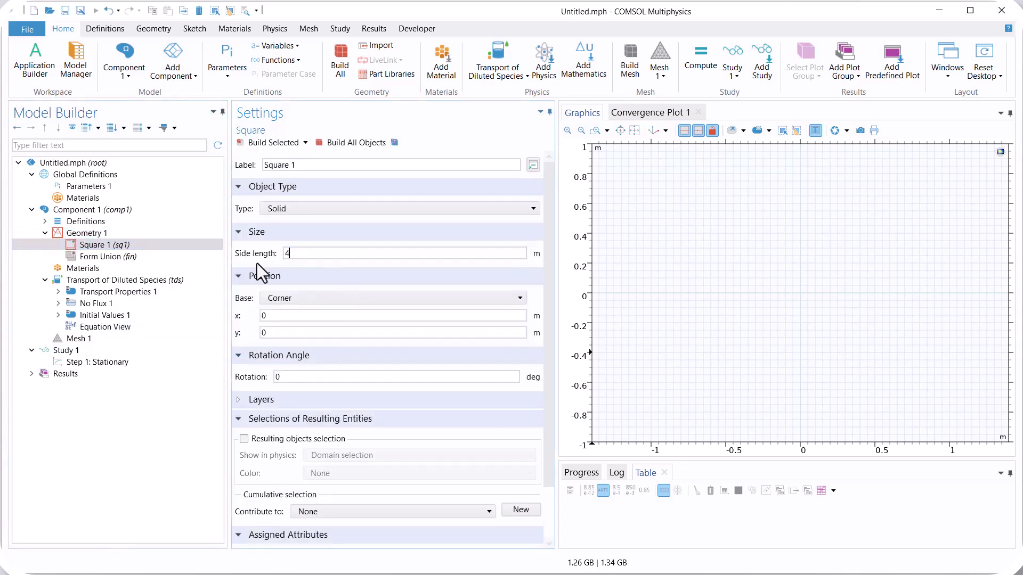
pyautogui.click(267, 147)
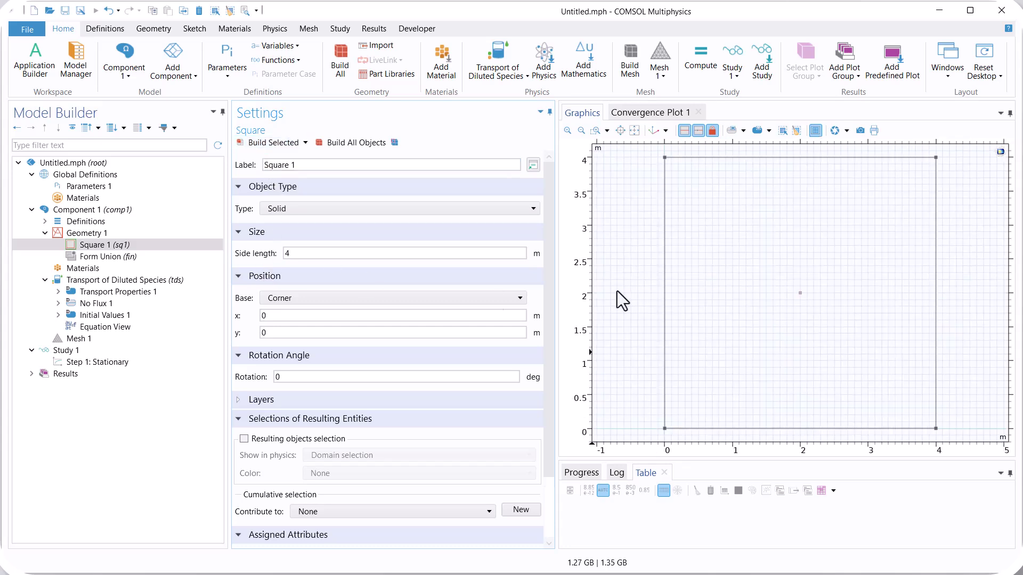
# Step: Fix the concentration at 10 mol/m³ on the square's left edge (boundary 1)
pyautogui.click(144, 270)
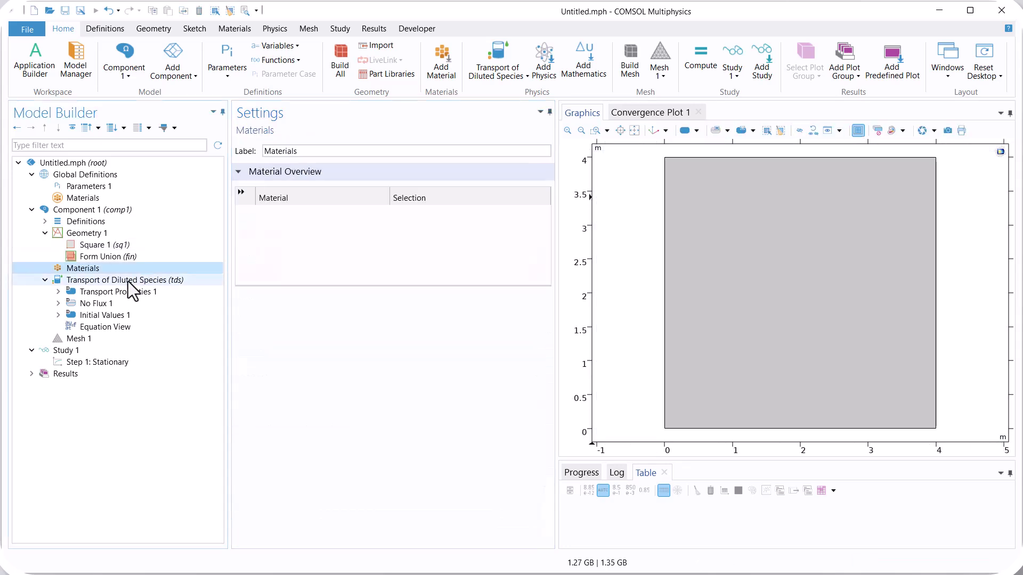
pyautogui.click(128, 281)
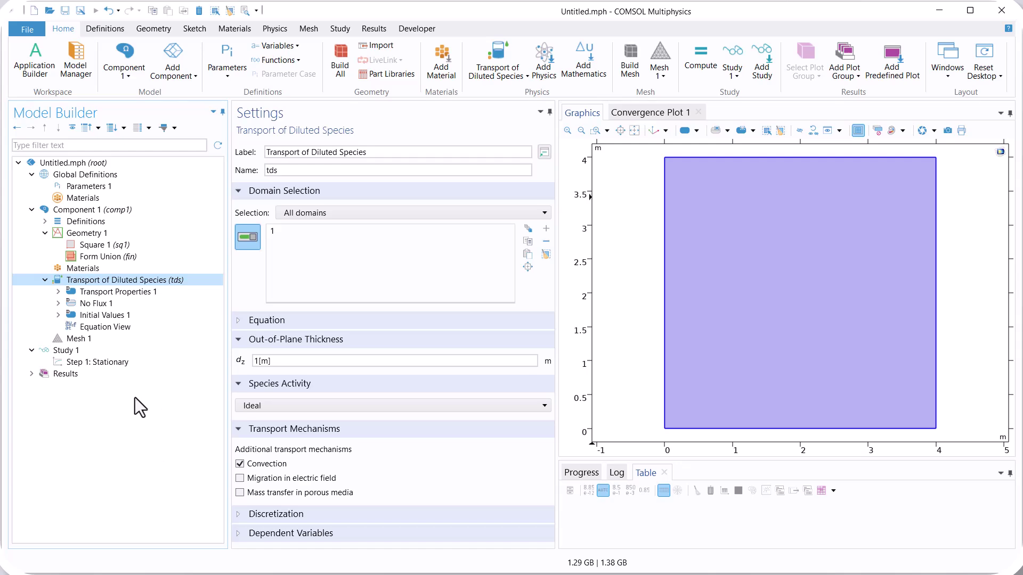
pyautogui.rightClick(161, 282)
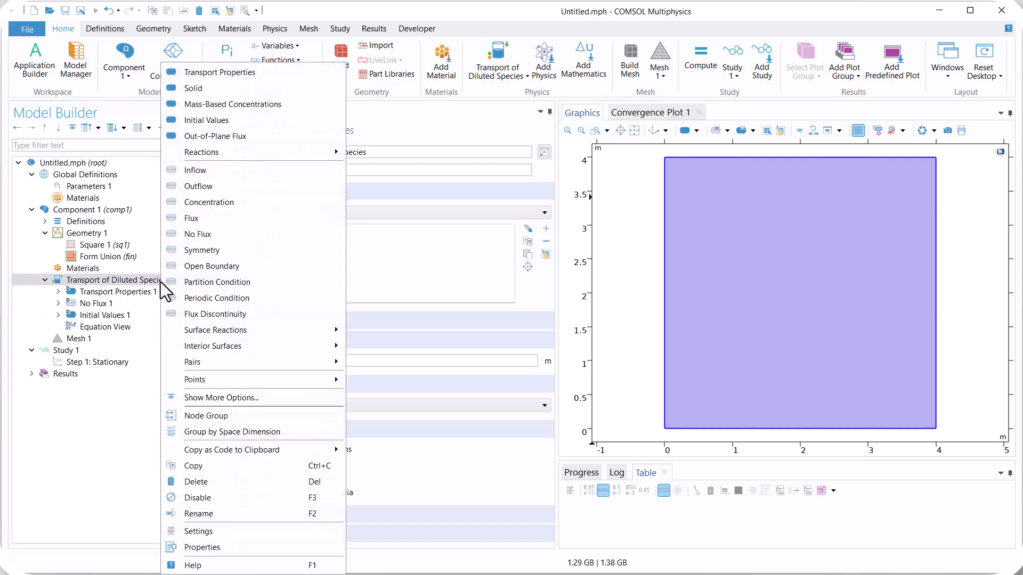
pyautogui.click(210, 203)
pyautogui.click(664, 261)
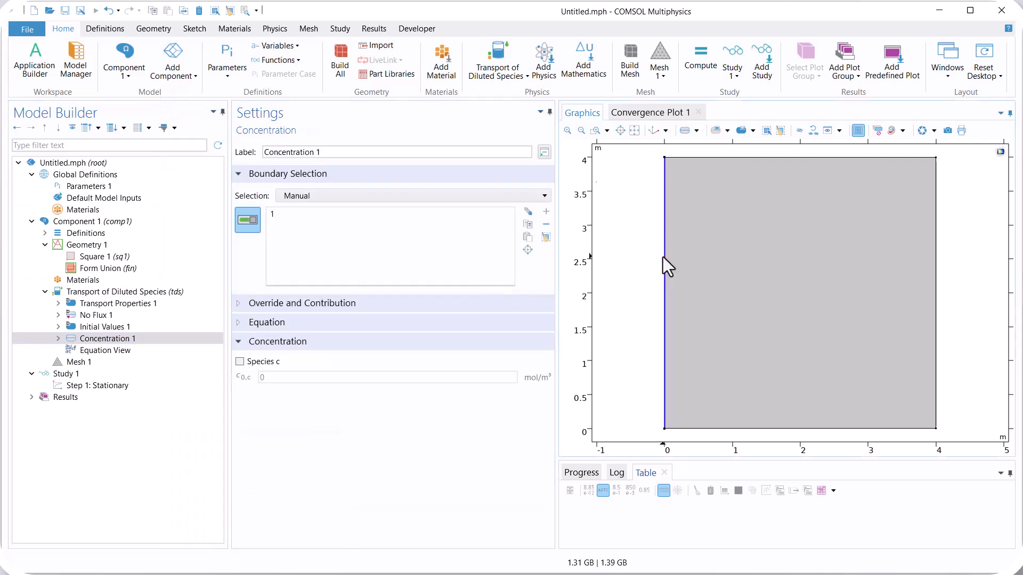
pyautogui.click(240, 362)
pyautogui.press('Tab')
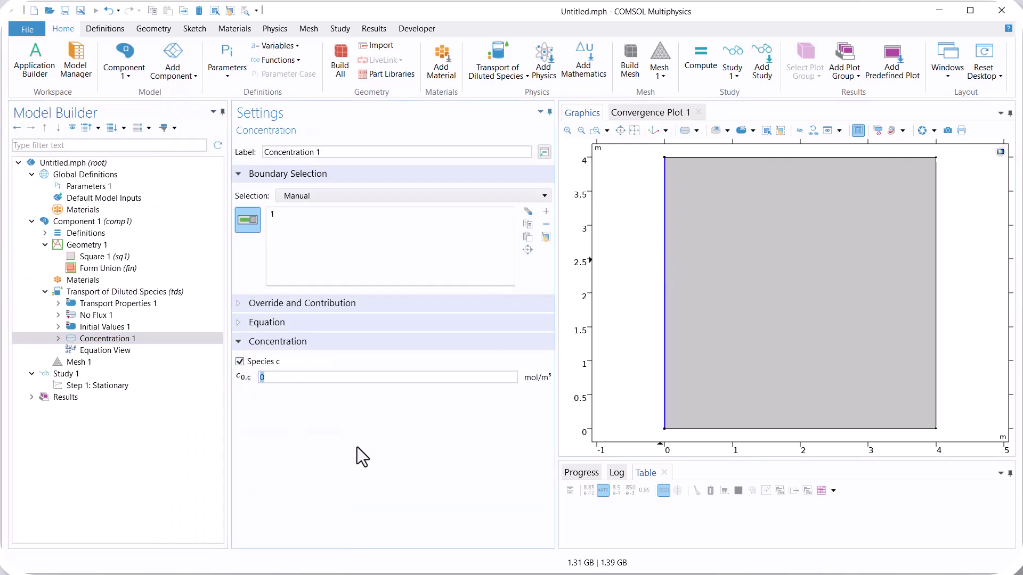
pyautogui.write('10')
# Step: Add a second Concentration condition of 20 mol/m³ on the right edge (boundary 4)
pyautogui.click(118, 292)
pyautogui.rightClick(117, 293)
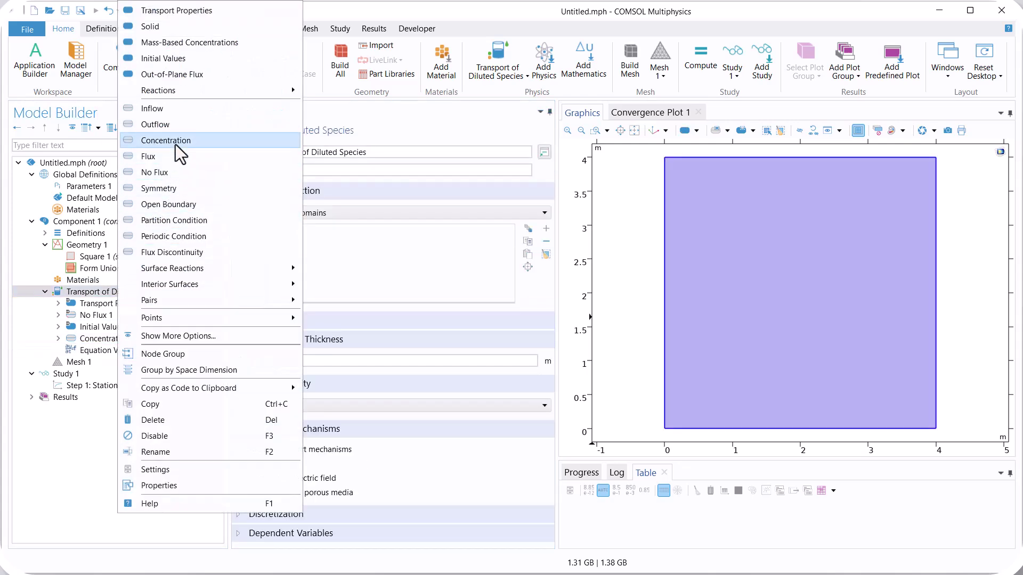
pyautogui.click(935, 287)
pyautogui.click(259, 362)
pyautogui.doubleClick(276, 378)
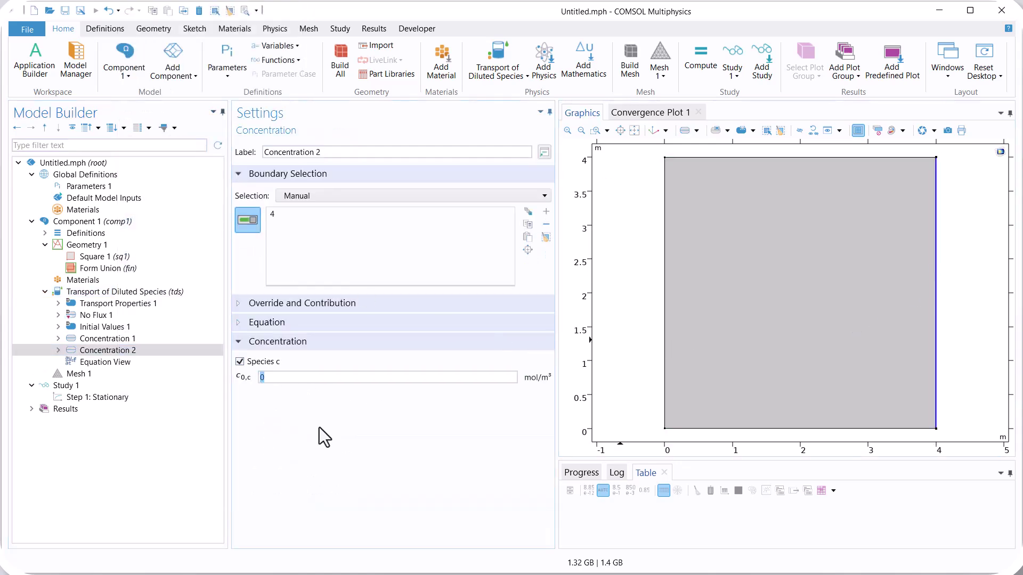
pyautogui.write('20')
# Step: Confirm that Transport Properties 1 uses a diffusion coefficient of 1e-9 m²/s, then select Mesh 1
pyautogui.click(78, 307)
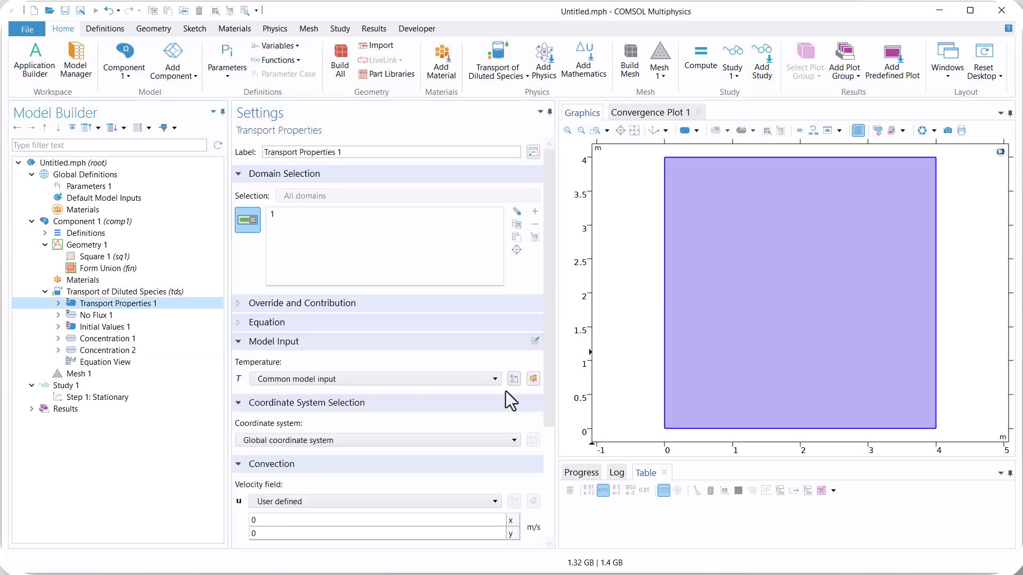
pyautogui.moveTo(547, 360); pyautogui.dragTo(401, 448)
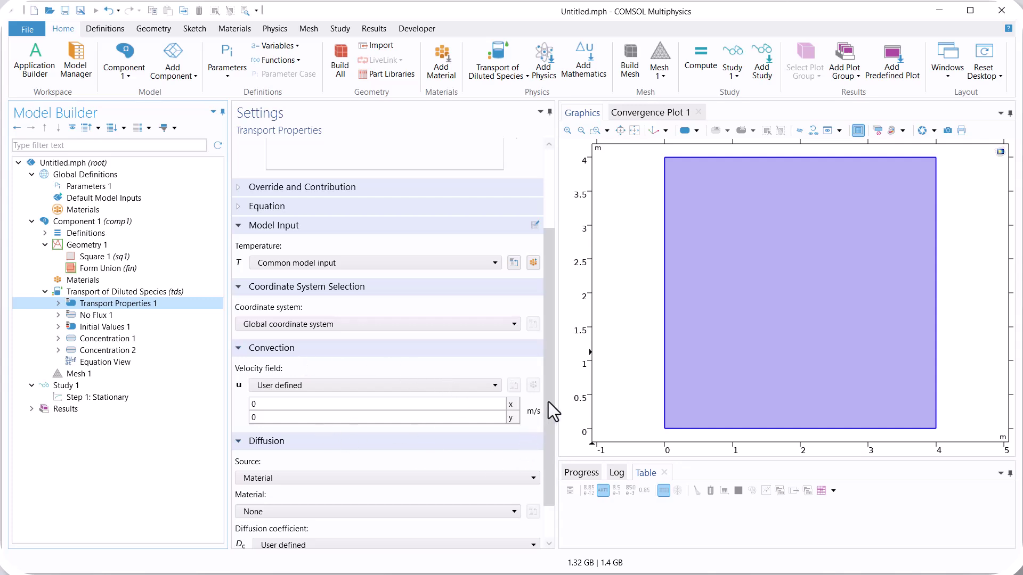
pyautogui.moveTo(548, 402); pyautogui.dragTo(507, 484)
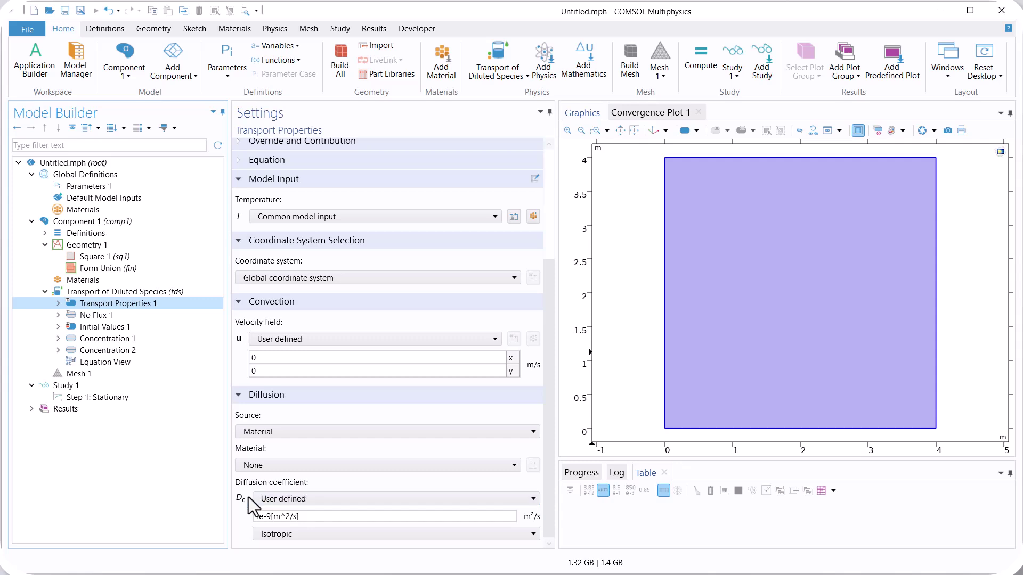
pyautogui.tripleClick(256, 517)
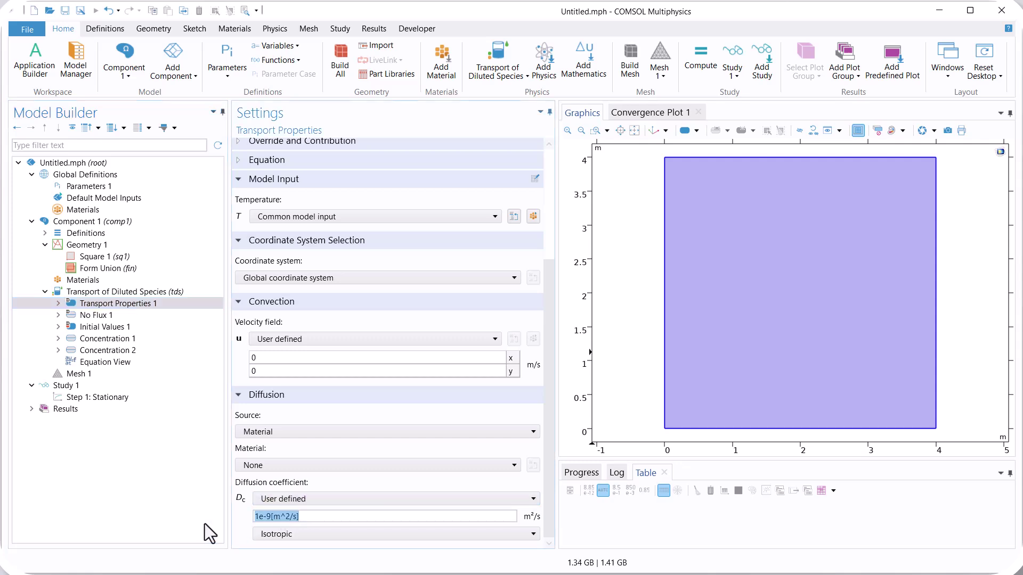
pyautogui.click(93, 373)
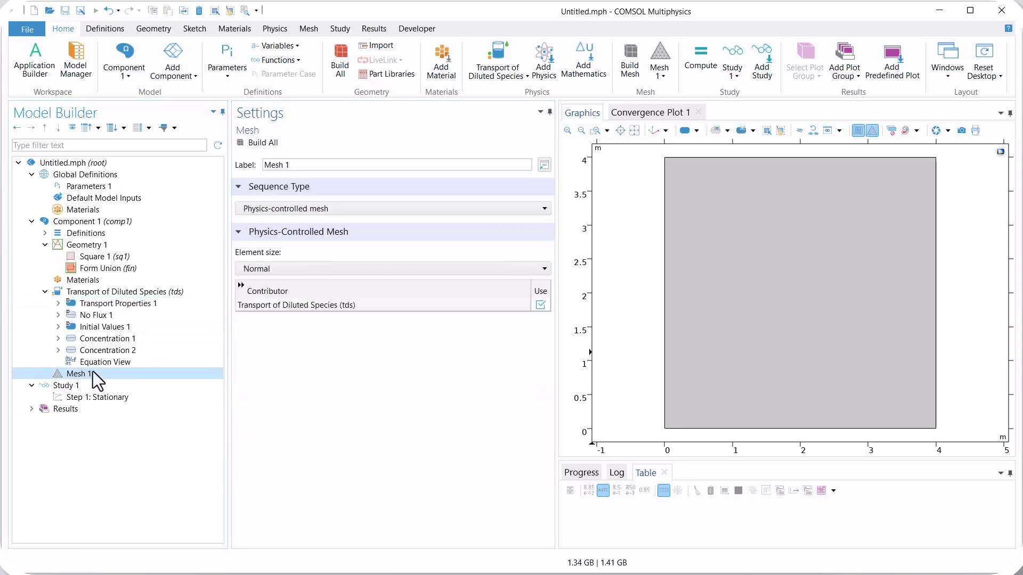
# Step: Build the mesh and compute the Stationary step to display the 10–20 mol/m³ concentration plot
pyautogui.click(250, 143)
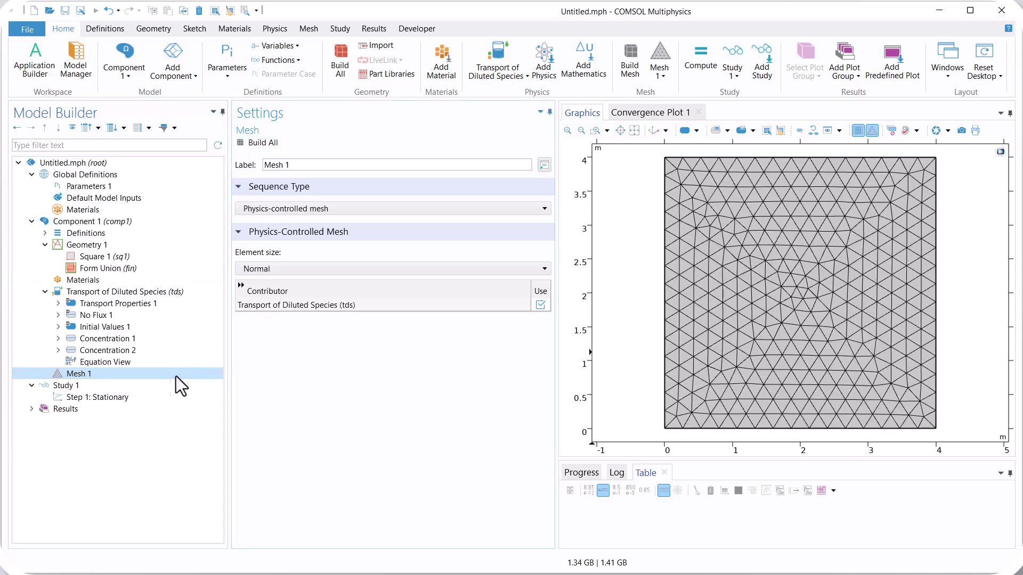
pyautogui.click(111, 396)
pyautogui.click(260, 147)
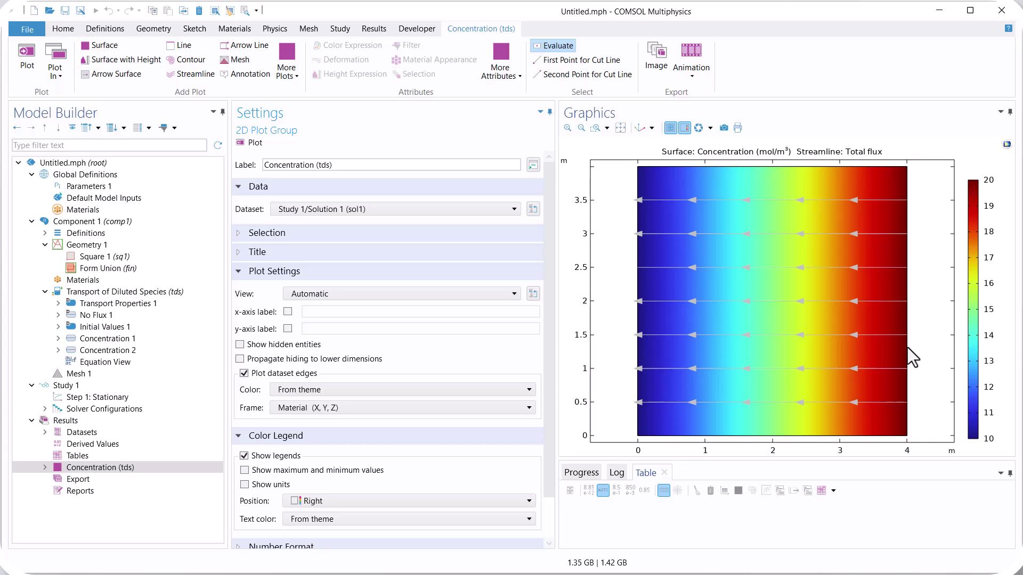
# Step: Try the Spectrum and then PrismDark colour tables on the Surface 1 concentration plot
pyautogui.click(44, 467)
pyautogui.click(90, 480)
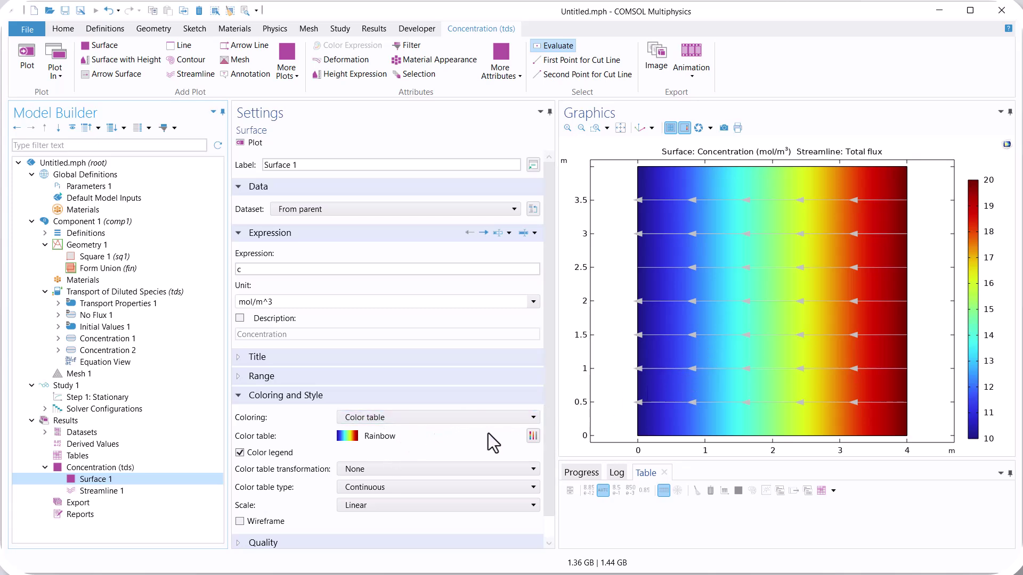
pyautogui.click(533, 435)
pyautogui.click(495, 344)
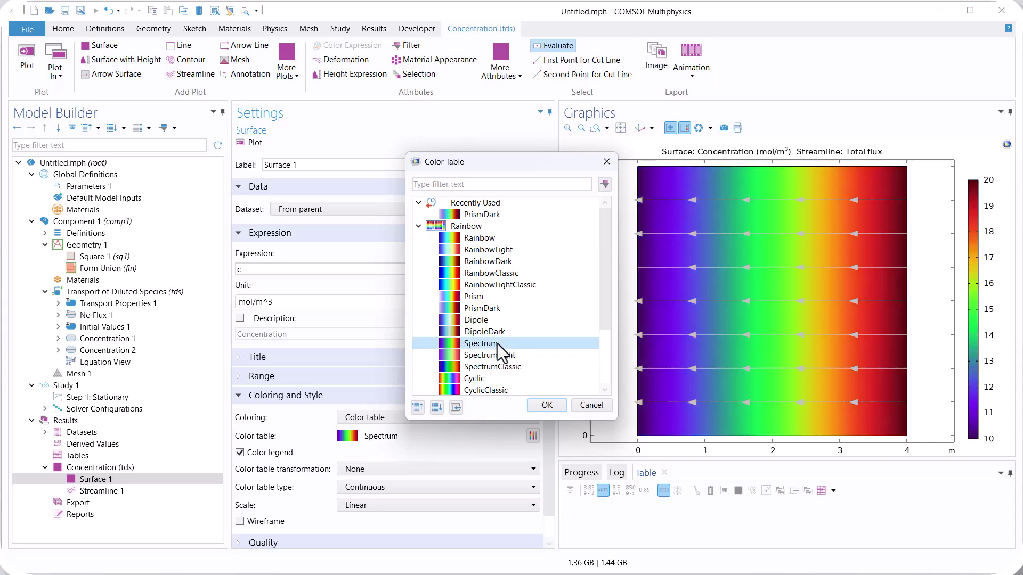
pyautogui.click(547, 404)
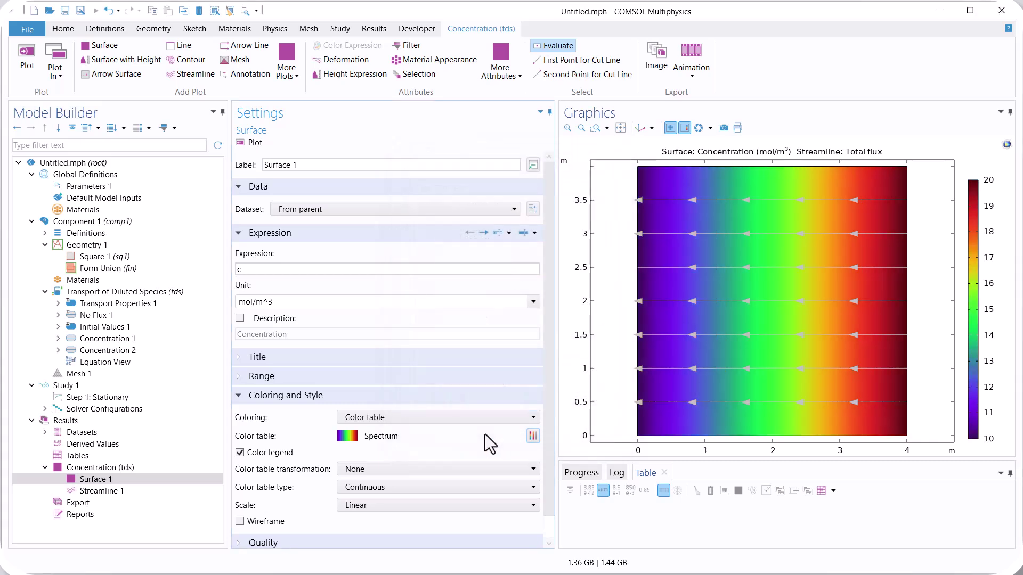
pyautogui.click(533, 436)
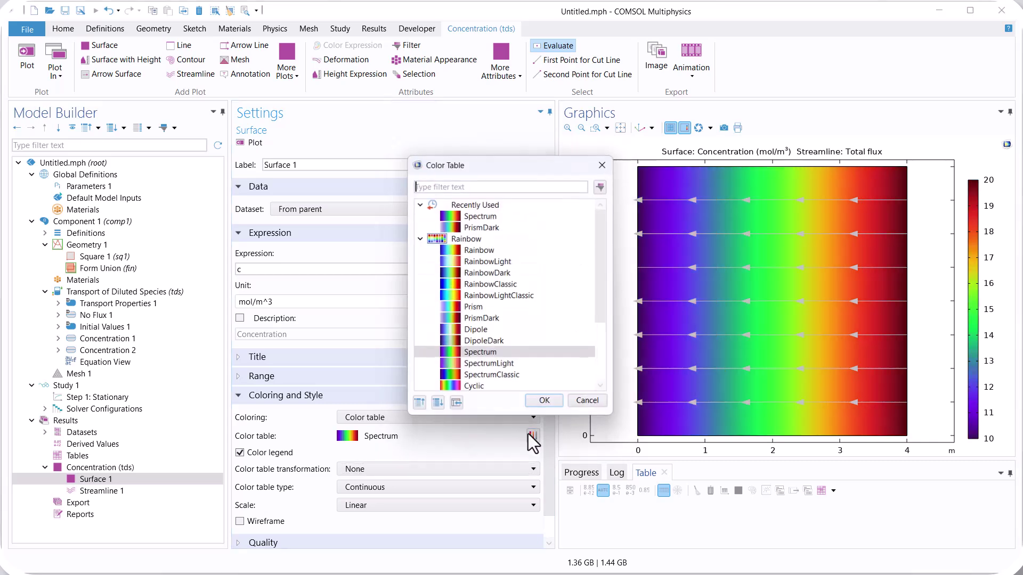
pyautogui.click(482, 319)
pyautogui.click(547, 405)
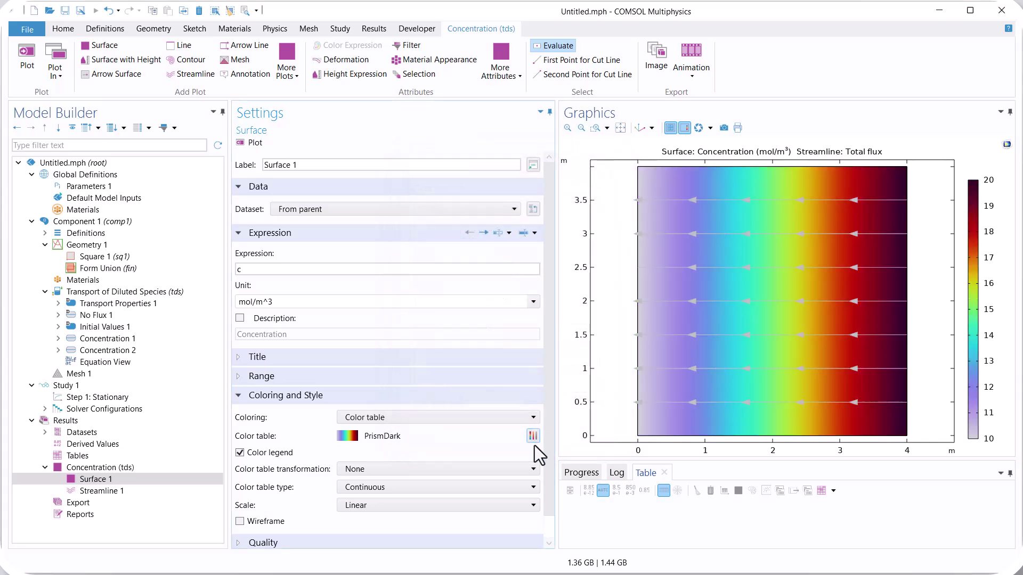
# Step: Apply the RainbowLightClassic colour table to Surface 1
pyautogui.click(533, 435)
pyautogui.click(487, 297)
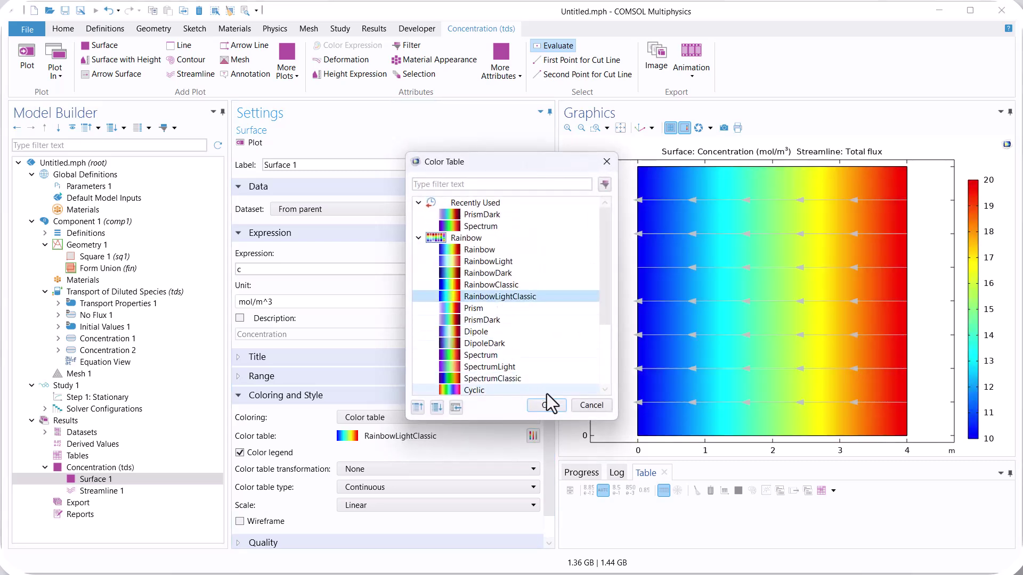
pyautogui.click(547, 405)
pyautogui.click(45, 467)
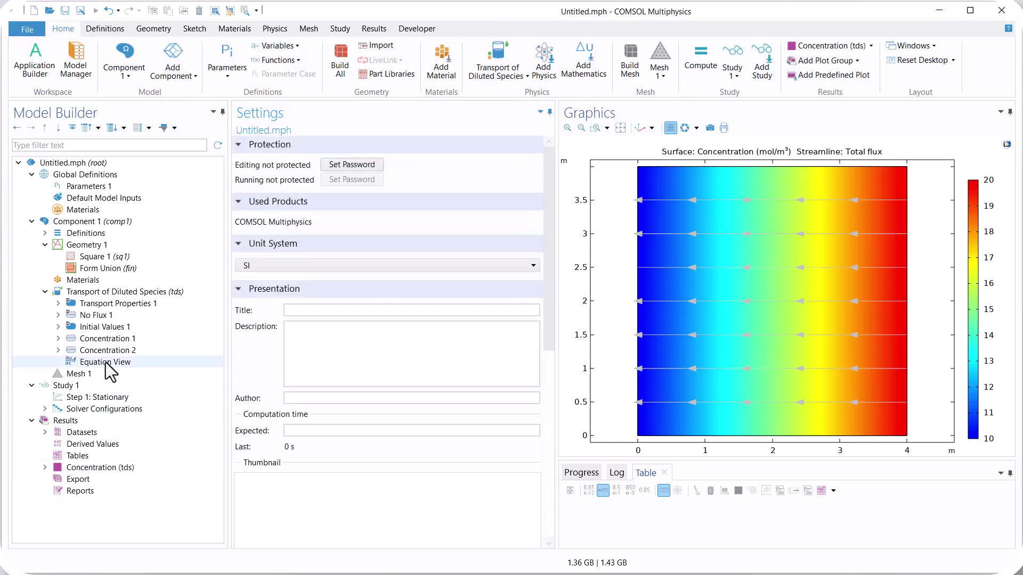
# Step: Change the diffusion coefficient in Transport Properties 1 from 1e-9 to 1e-5 m²/s
pyautogui.click(136, 292)
pyautogui.click(163, 303)
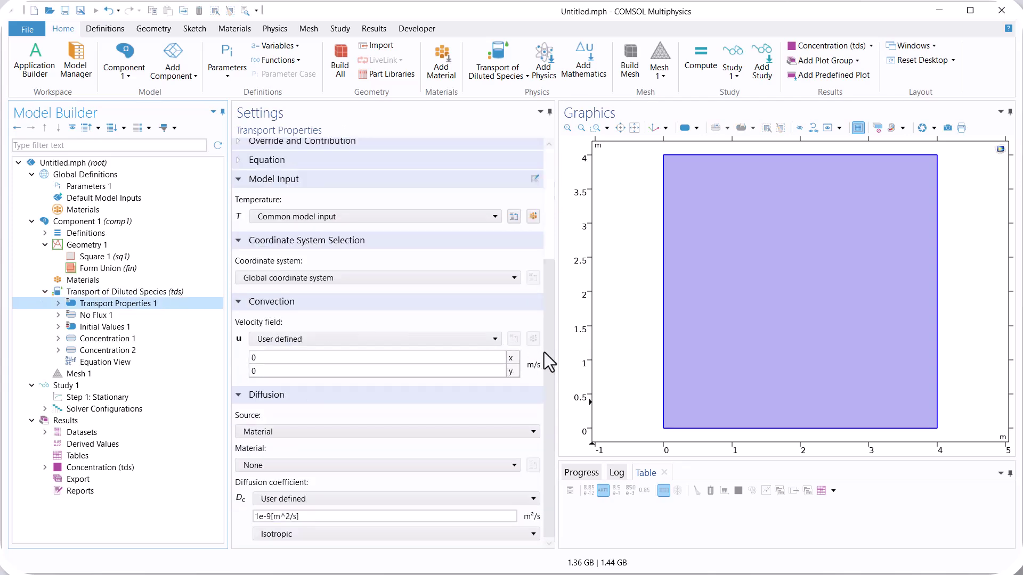
pyautogui.click(293, 517)
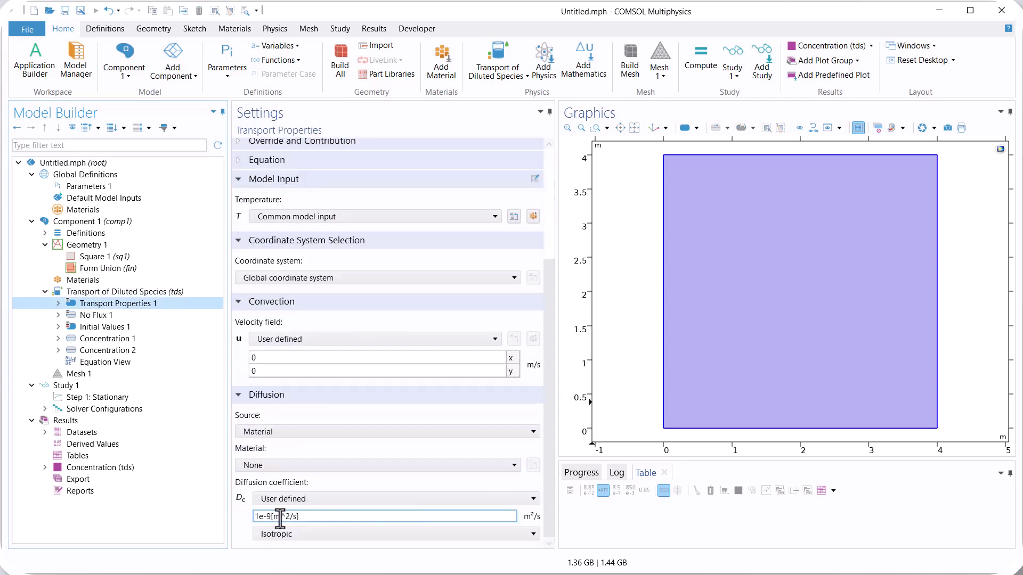
pyautogui.doubleClick(268, 517)
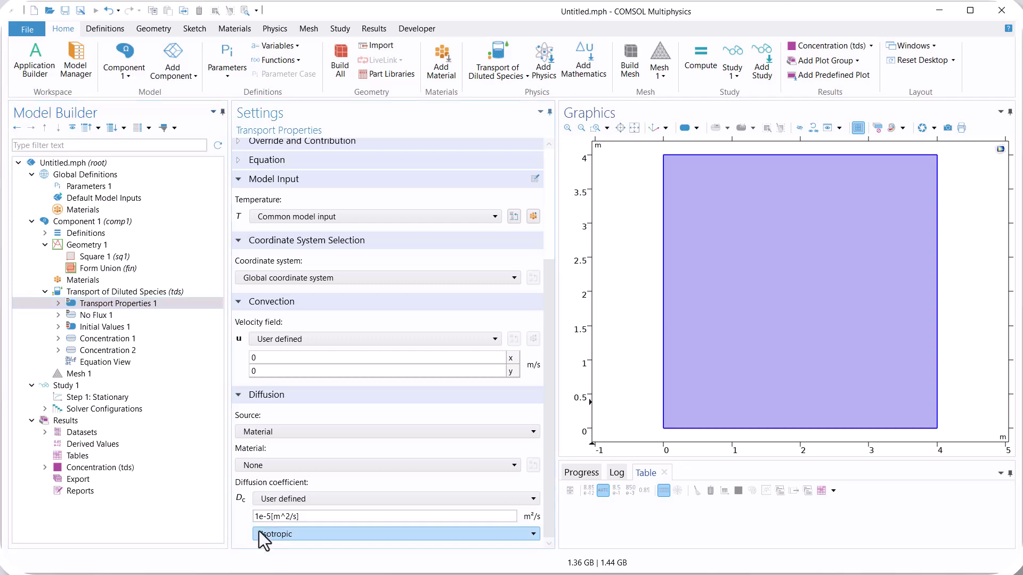
# Step: Re-solve the Stationary study and expand the Results datasets
pyautogui.click(88, 398)
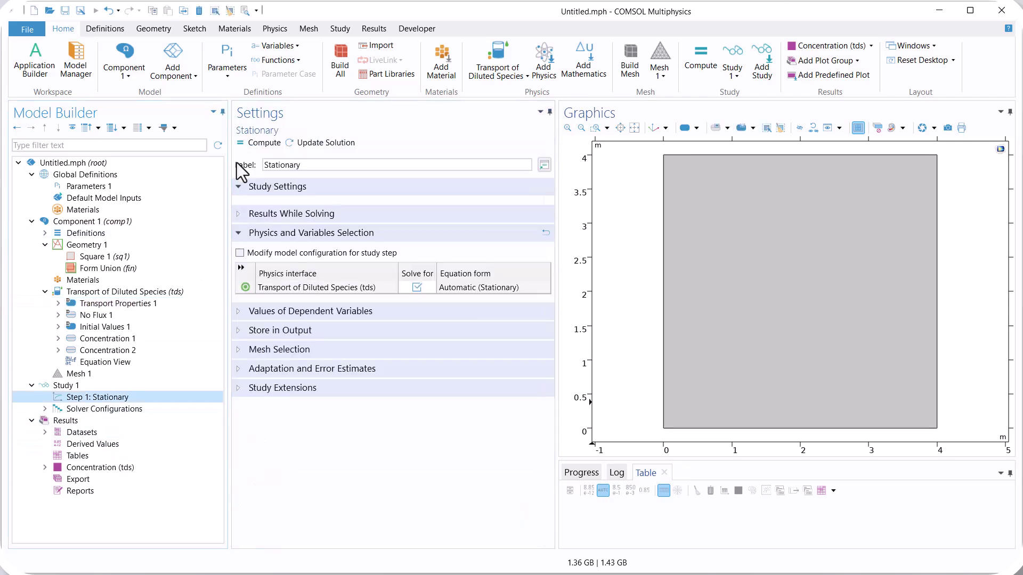
pyautogui.click(244, 143)
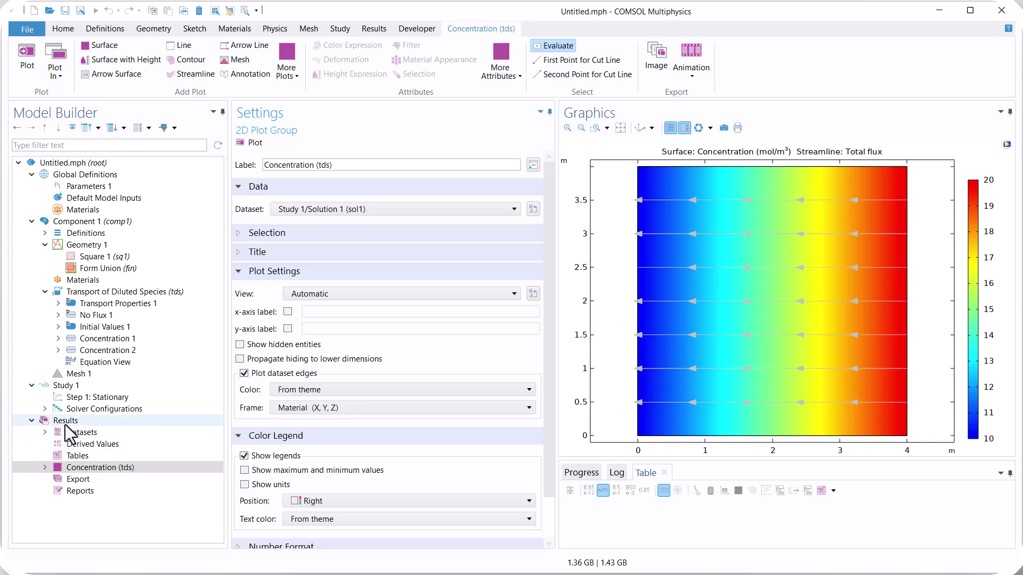
pyautogui.click(45, 432)
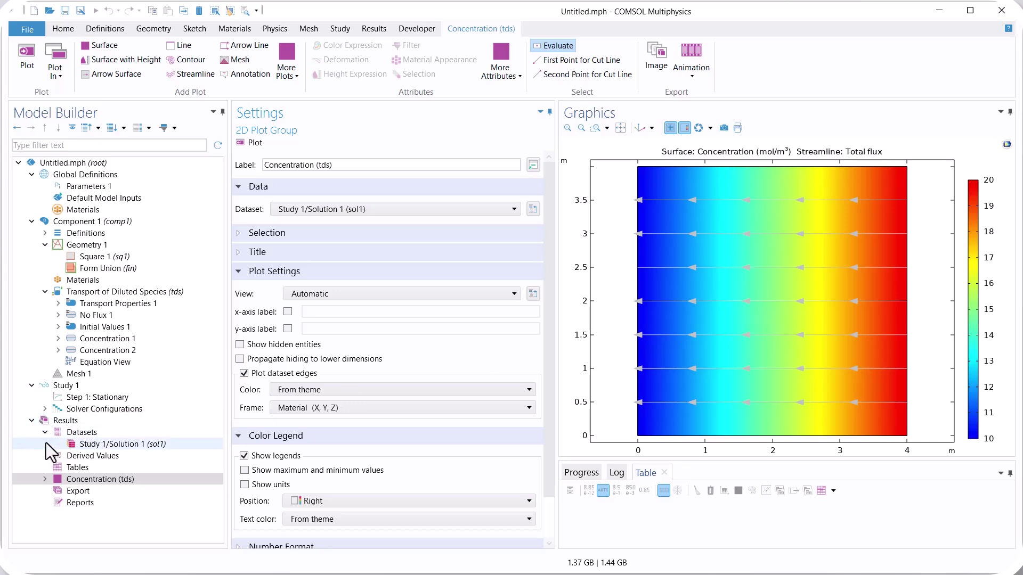
# Step: Add a Cut Line 2D dataset from (0, 0) to (4, 0) along the bottom edge and plot it
pyautogui.rightClick(93, 433)
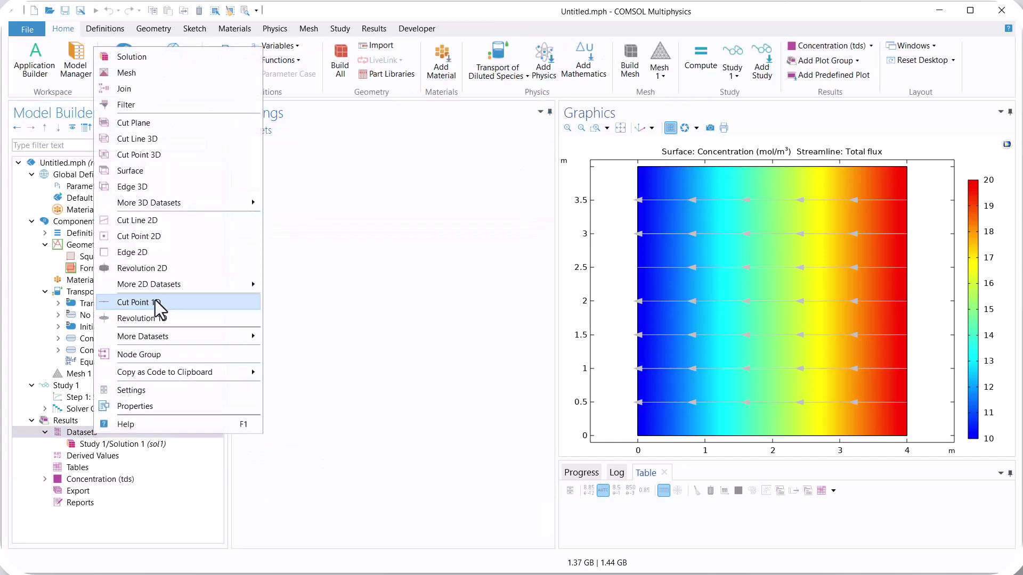
pyautogui.click(157, 226)
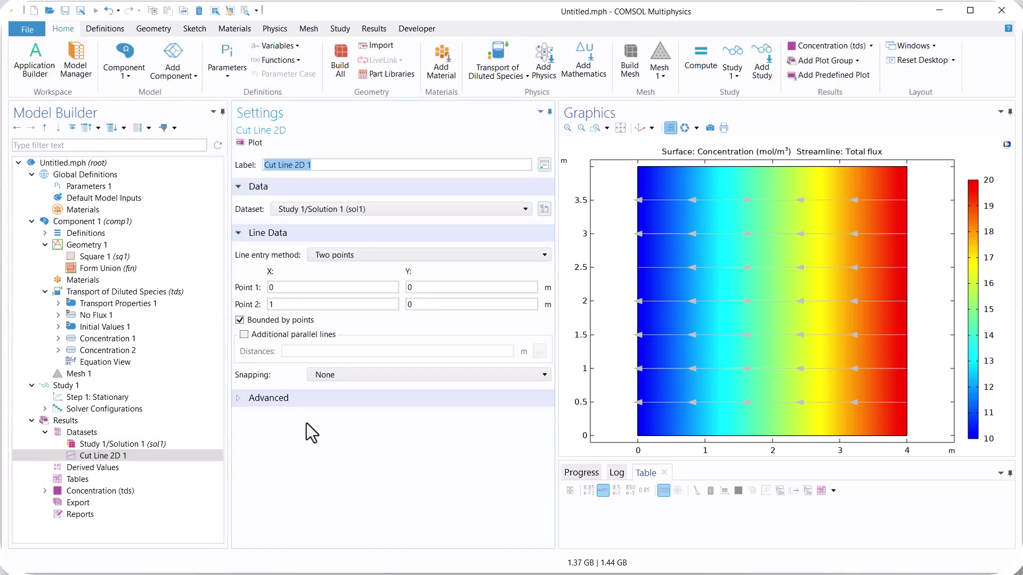
pyautogui.click(418, 287)
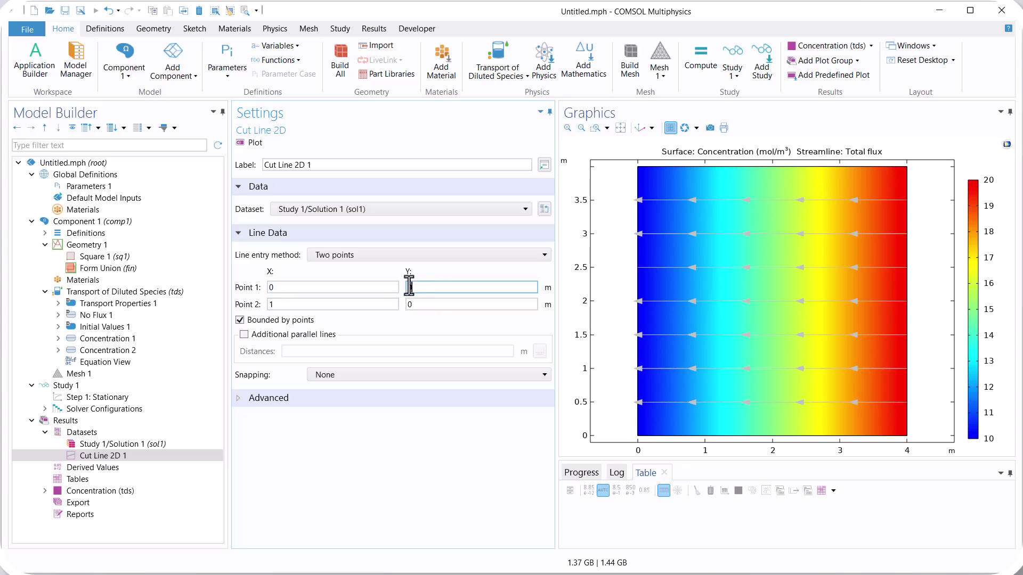
pyautogui.doubleClick(272, 303)
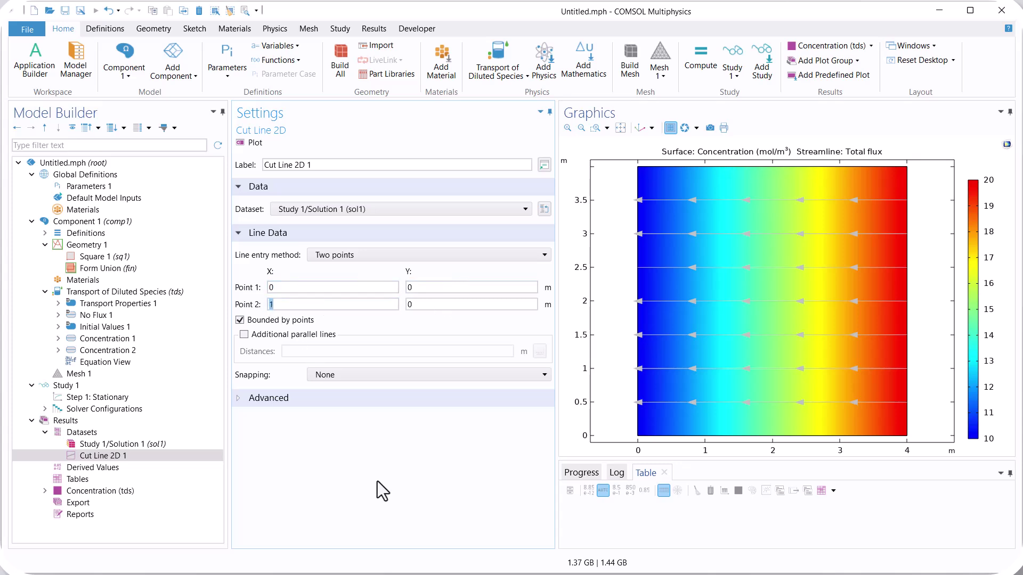
pyautogui.write('4')
pyautogui.click(247, 144)
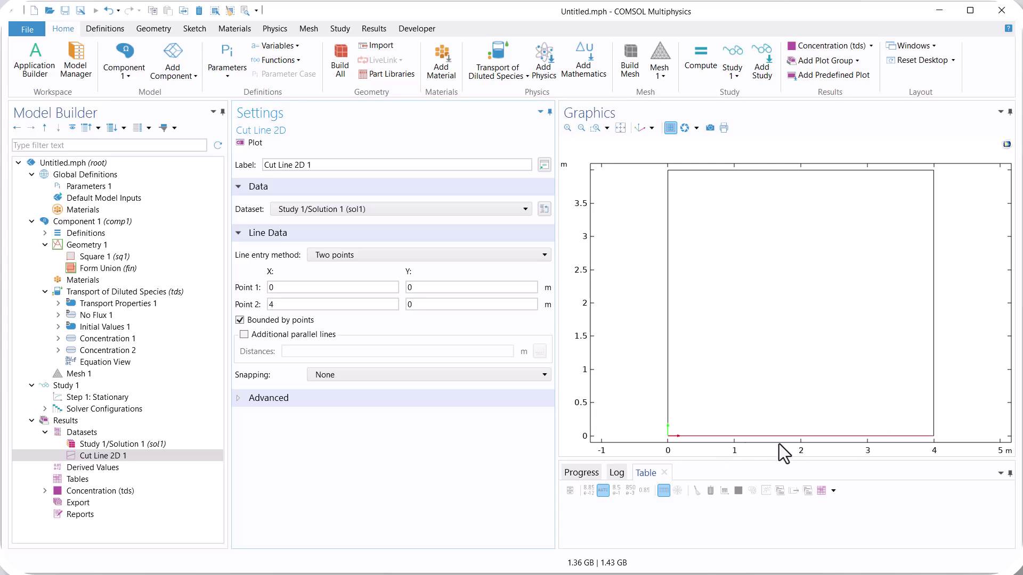
pyautogui.rightClick(65, 421)
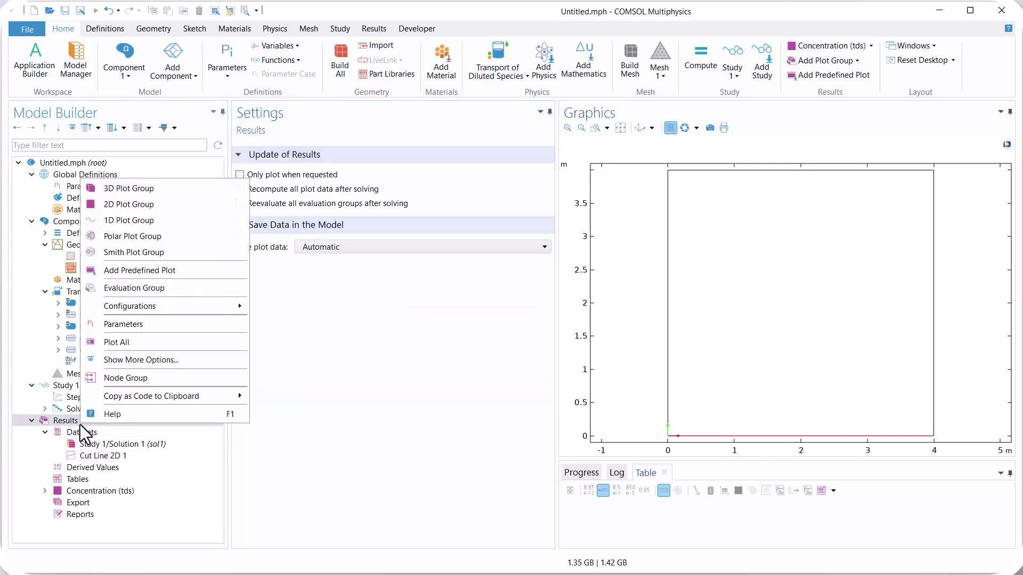
# Step: Create a 1D plot group with a Line Graph of concentration along Cut Line 2D 1
pyautogui.click(119, 220)
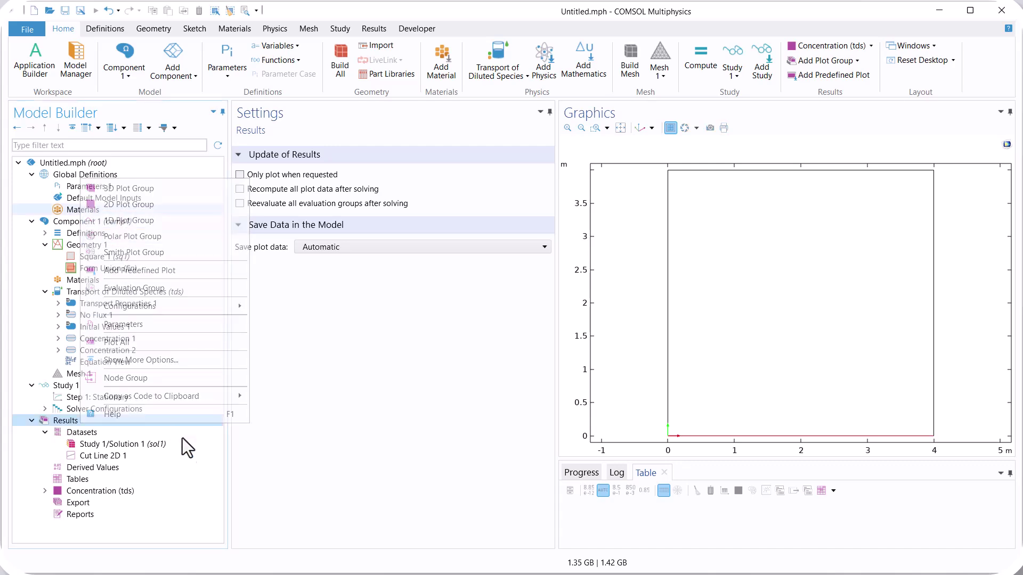
pyautogui.rightClick(153, 502)
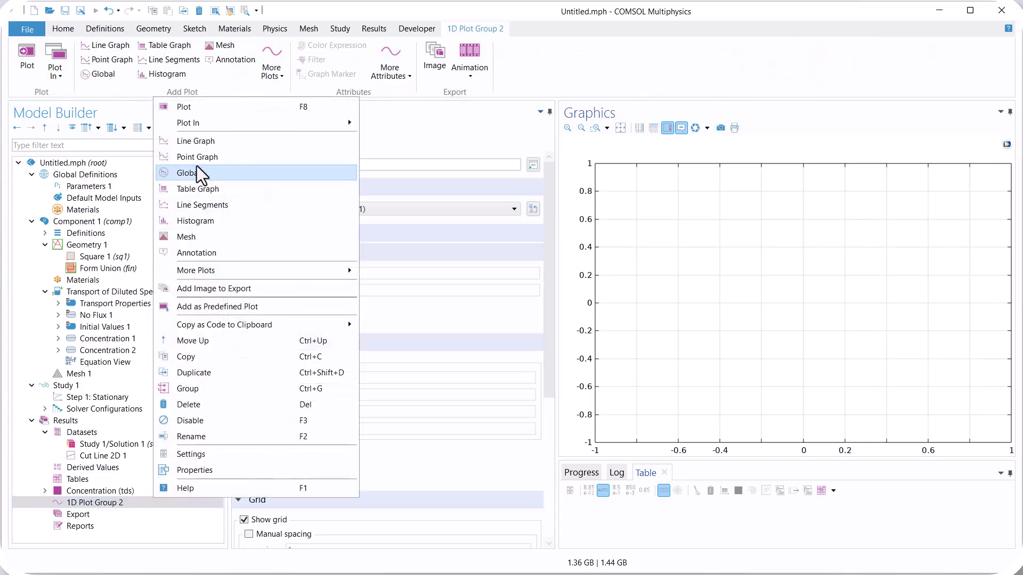
pyautogui.click(202, 146)
pyautogui.click(357, 209)
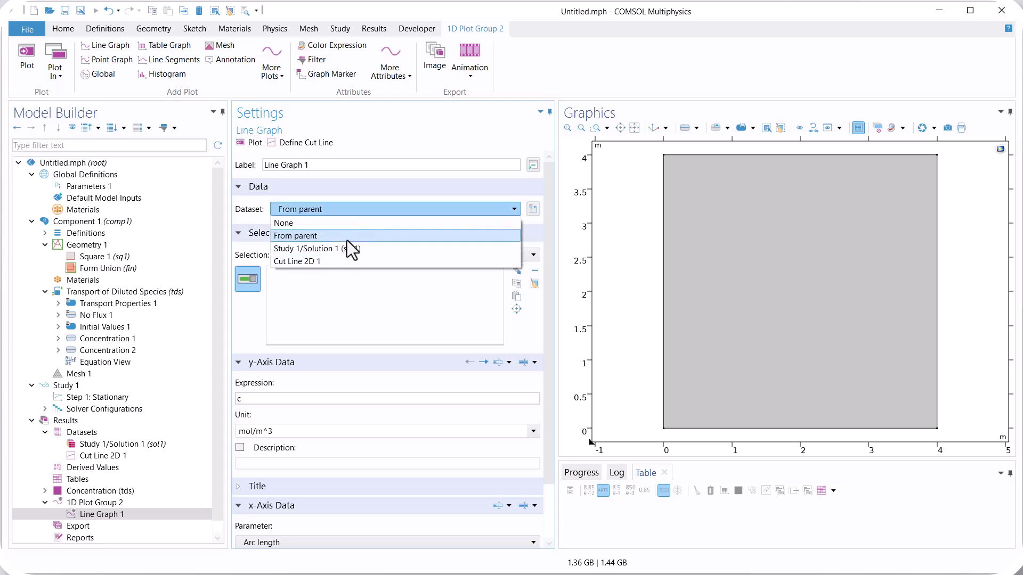
pyautogui.click(333, 261)
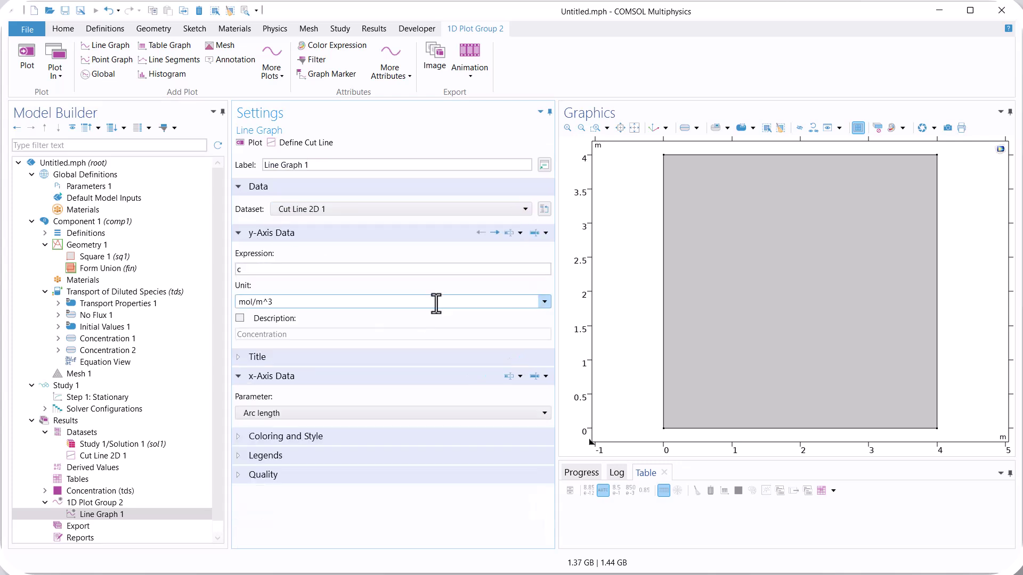
pyautogui.click(255, 144)
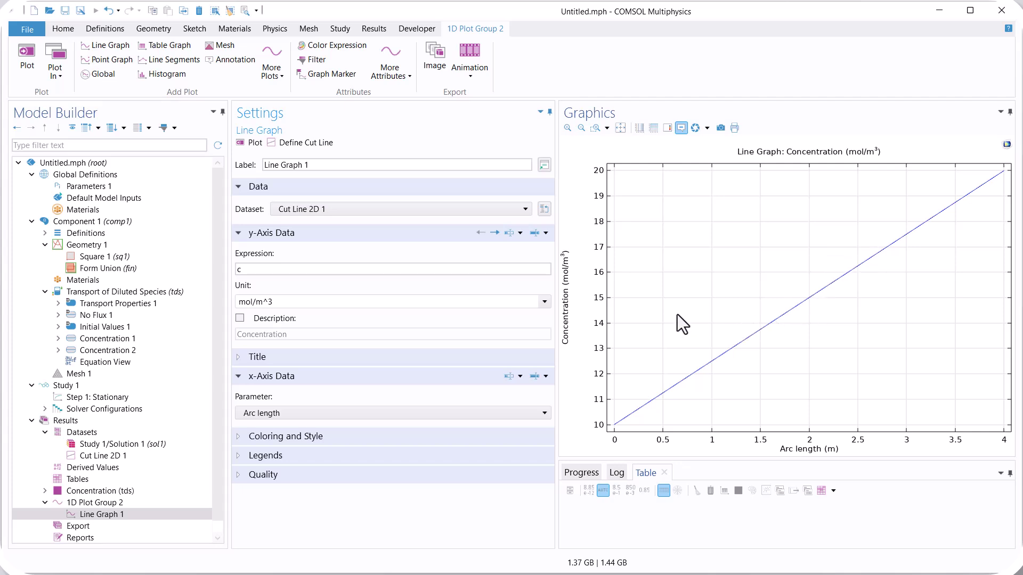
pyautogui.click(116, 456)
# Step: Set Cut Line 2D 1's Point 2 Y to 2 so it runs from (0, 2) to (4, 2), then select Line Graph 1
pyautogui.click(272, 305)
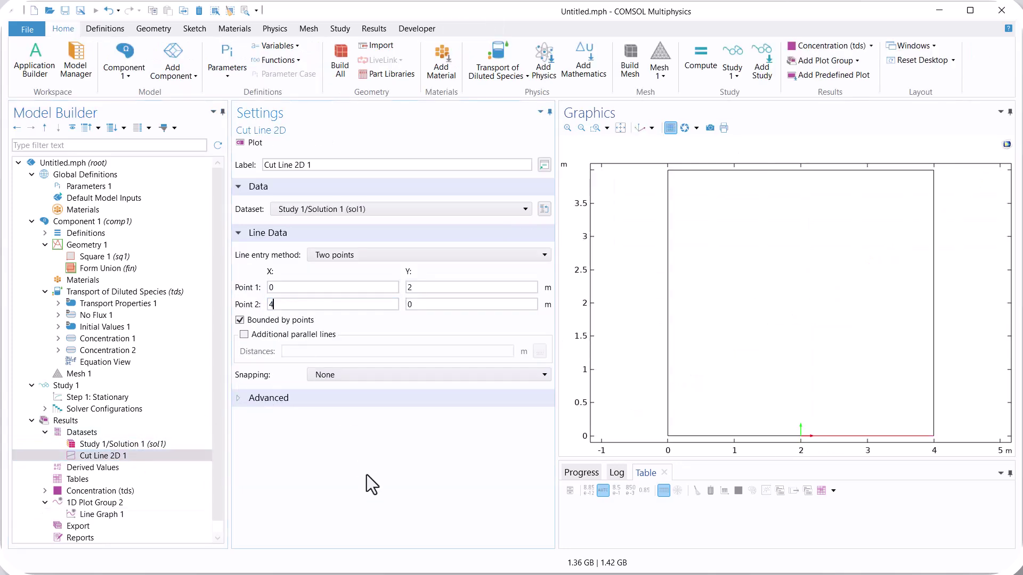
pyautogui.click(410, 304)
pyautogui.write('2')
pyautogui.click(250, 143)
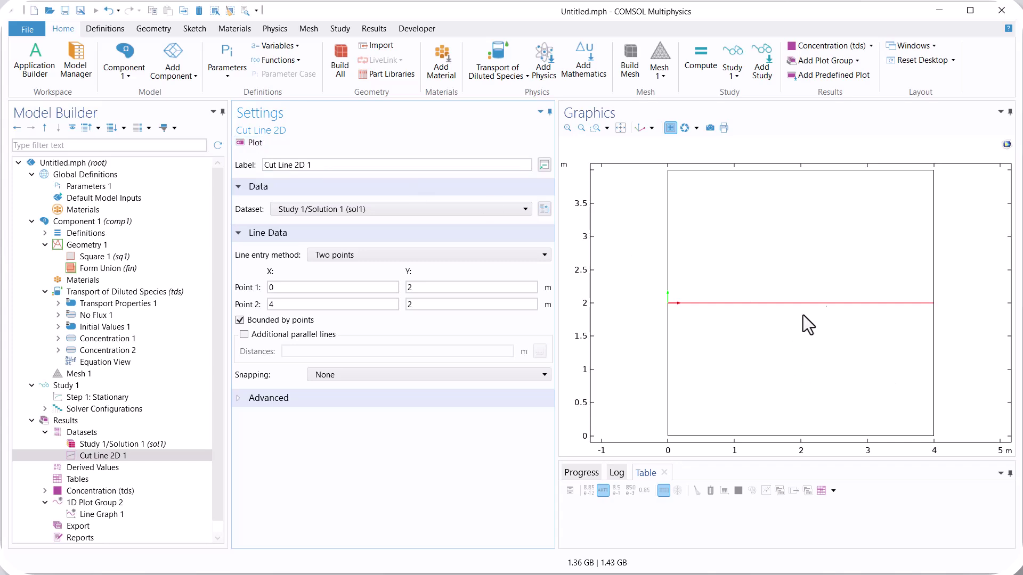
pyautogui.click(118, 515)
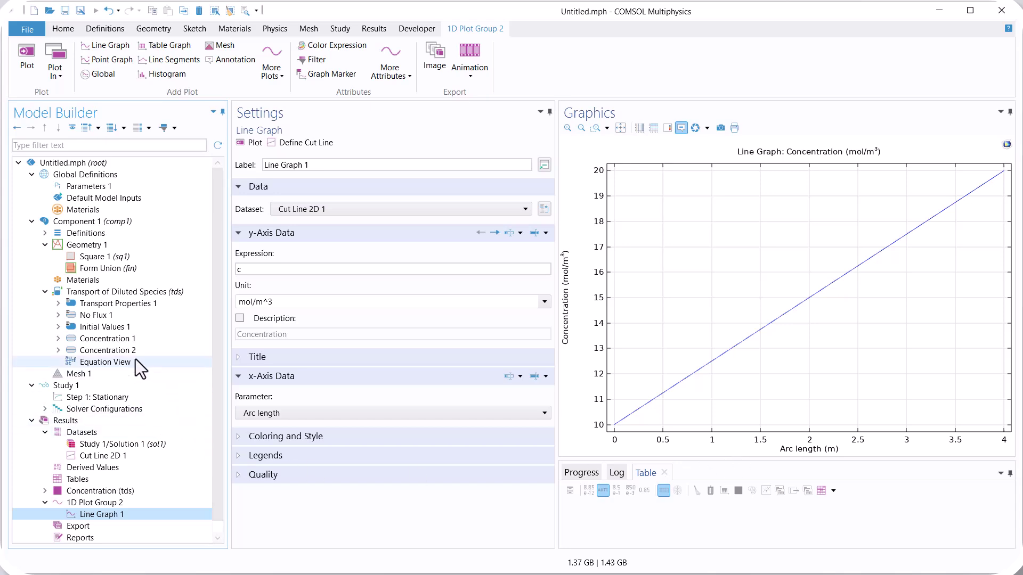
# Step: Add a Concentration condition fixing species c at 5 mol/m³ on the top edge of the square
pyautogui.click(137, 292)
pyautogui.rightClick(138, 292)
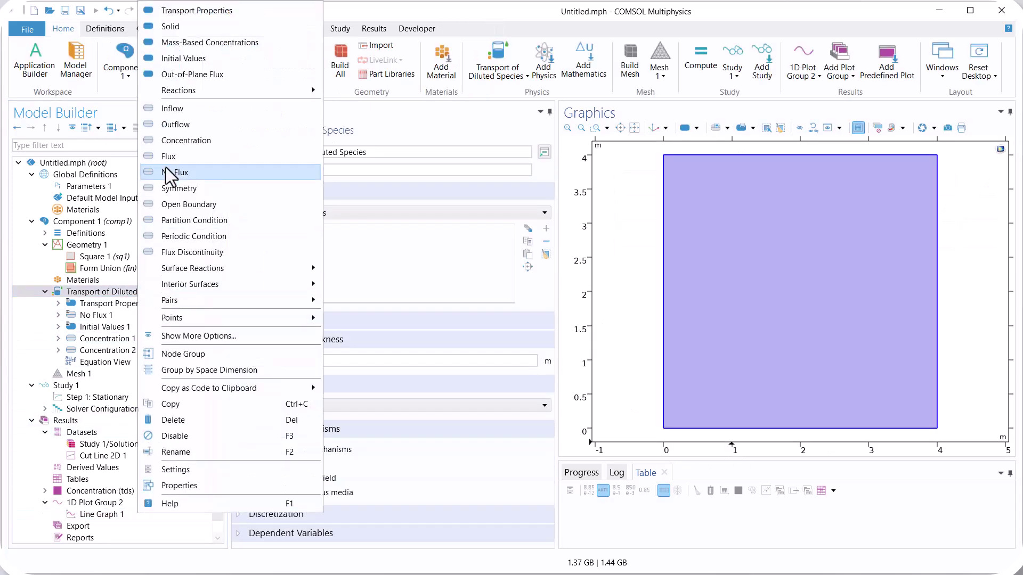
pyautogui.click(170, 141)
pyautogui.click(712, 155)
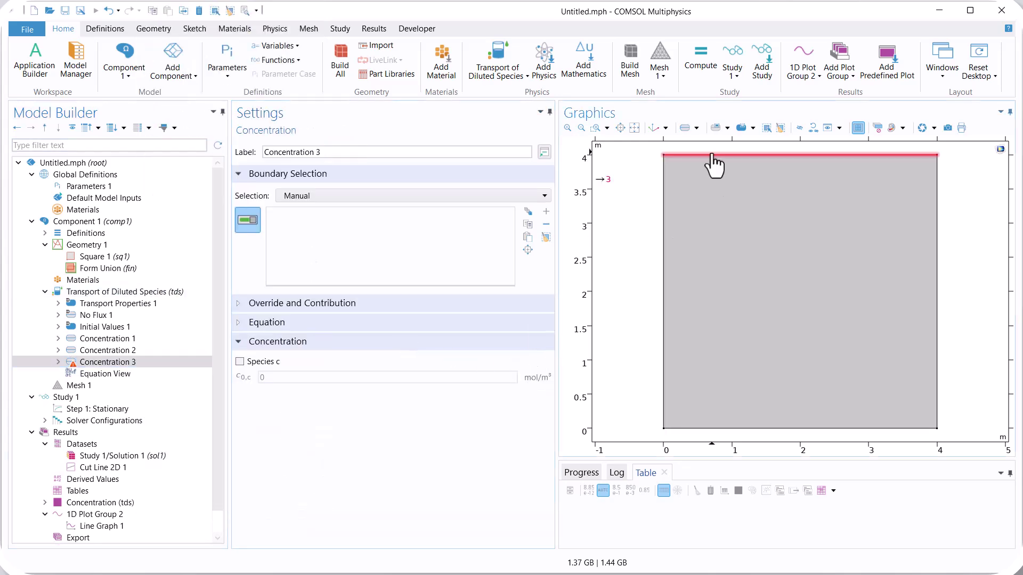
pyautogui.click(240, 362)
pyautogui.write('5')
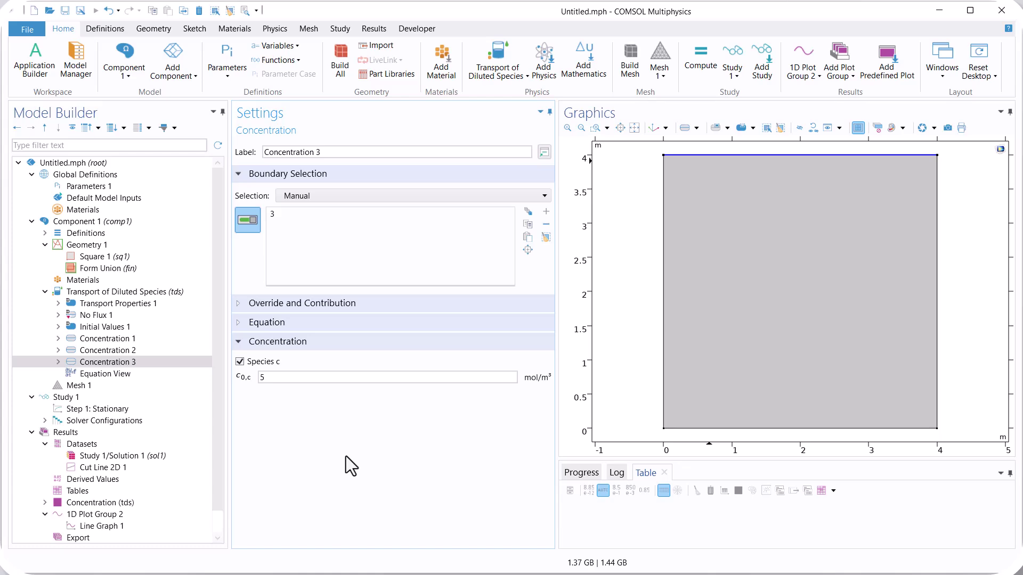
# Step: Re-solve the stationary study and view the now curved concentration line graph
pyautogui.click(110, 409)
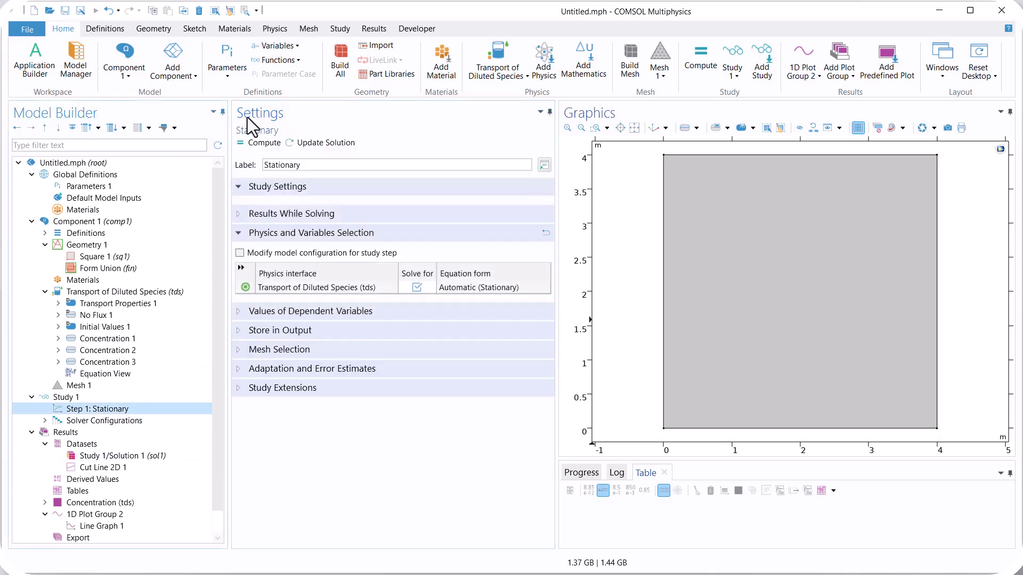
pyautogui.click(269, 143)
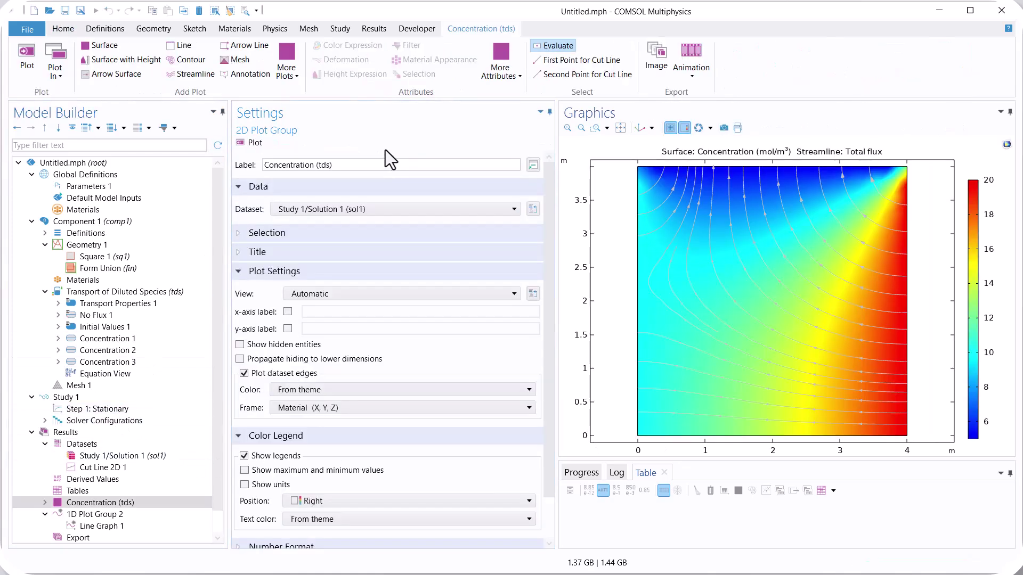
pyautogui.click(101, 526)
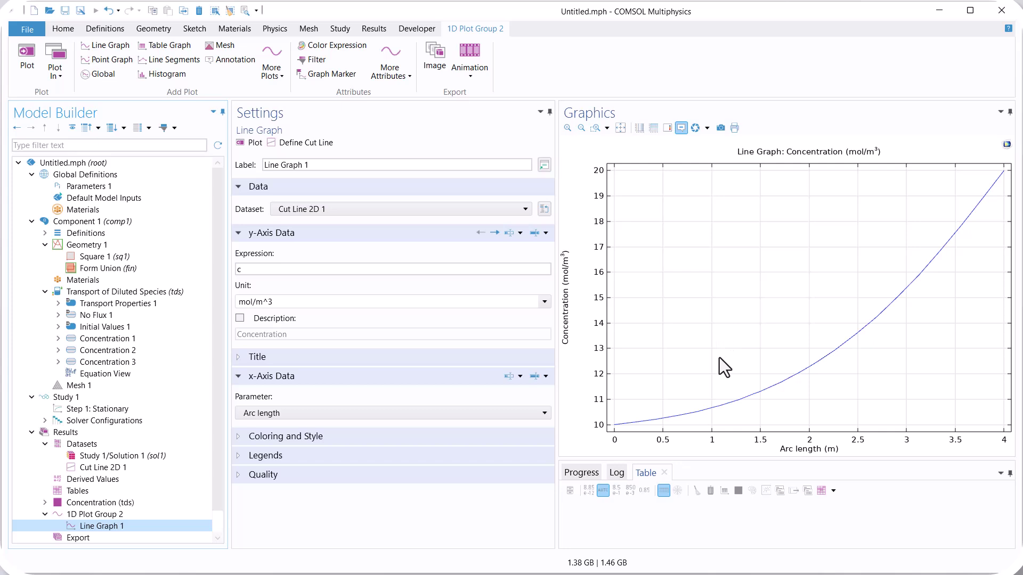
# Step: Set the diffusion coefficient in Transport Properties 1 to 1e-15 m²/s and re-solve the stationary study
pyautogui.click(101, 466)
pyautogui.click(80, 385)
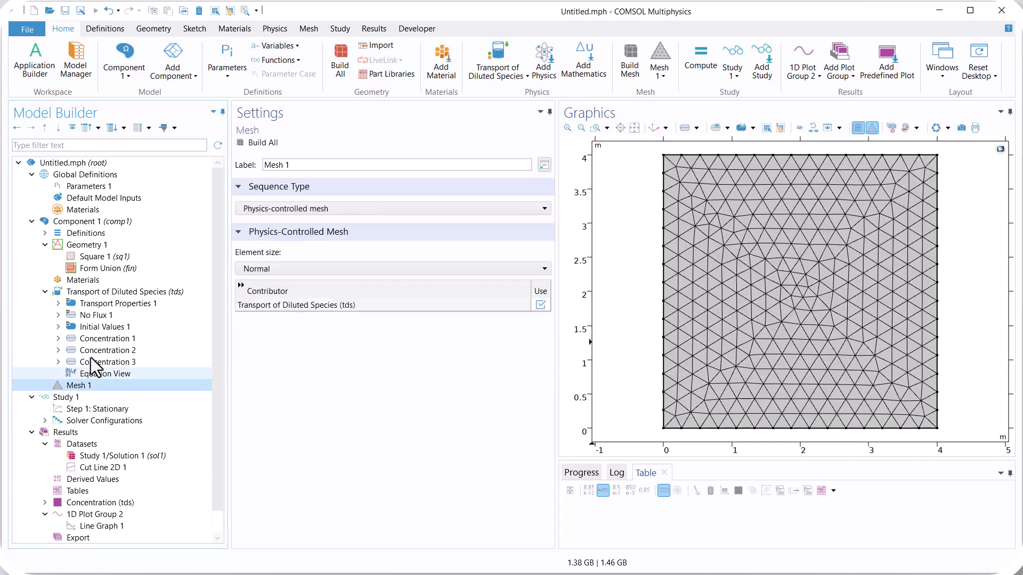
pyautogui.click(115, 305)
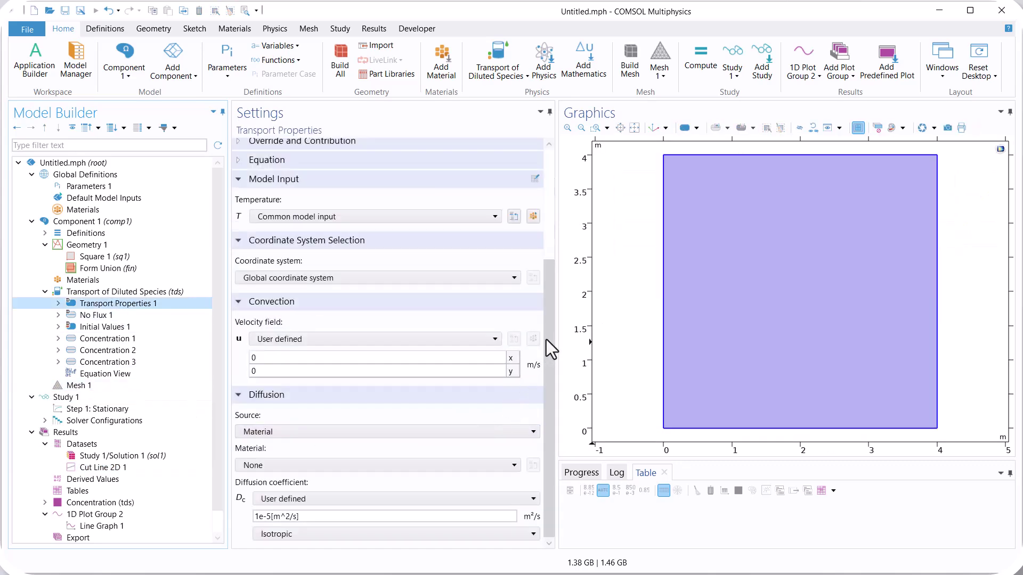
pyautogui.click(274, 517)
pyautogui.moveTo(274, 517); pyautogui.dragTo(267, 517)
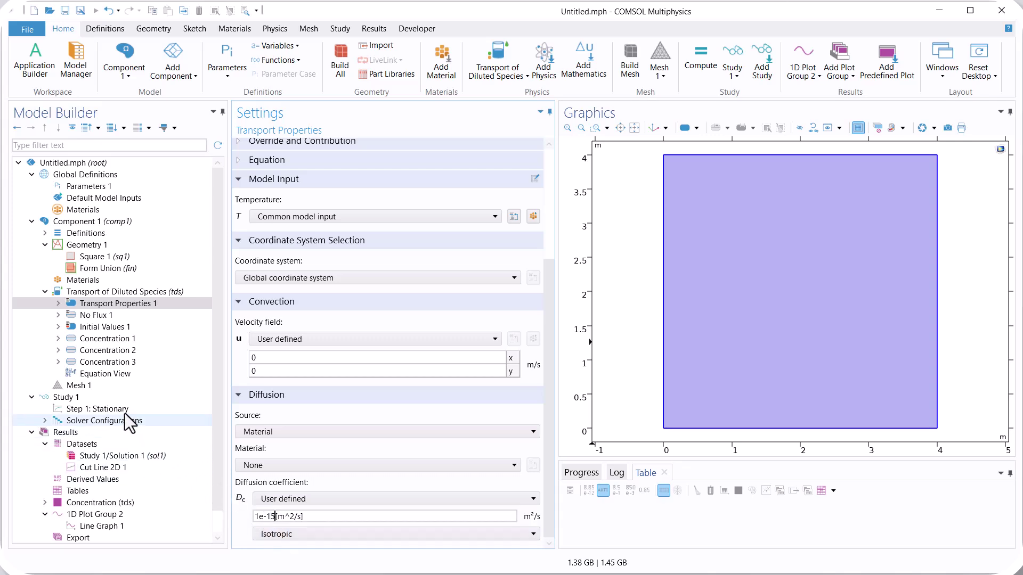
pyautogui.click(112, 408)
pyautogui.click(255, 143)
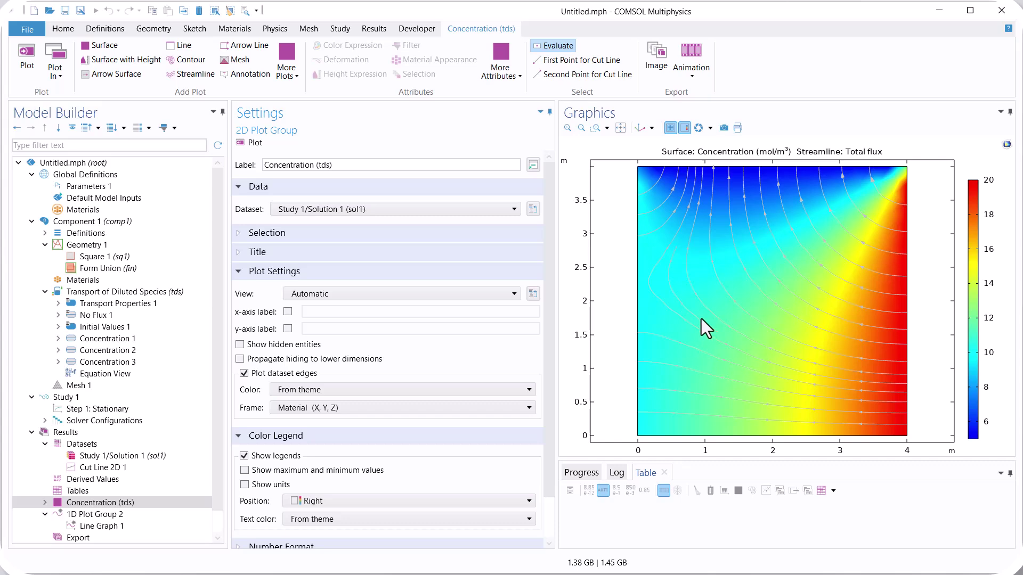
# Step: Replace the diffusion coefficient's exponent digit with 3 and re-solve the stationary study
pyautogui.click(114, 303)
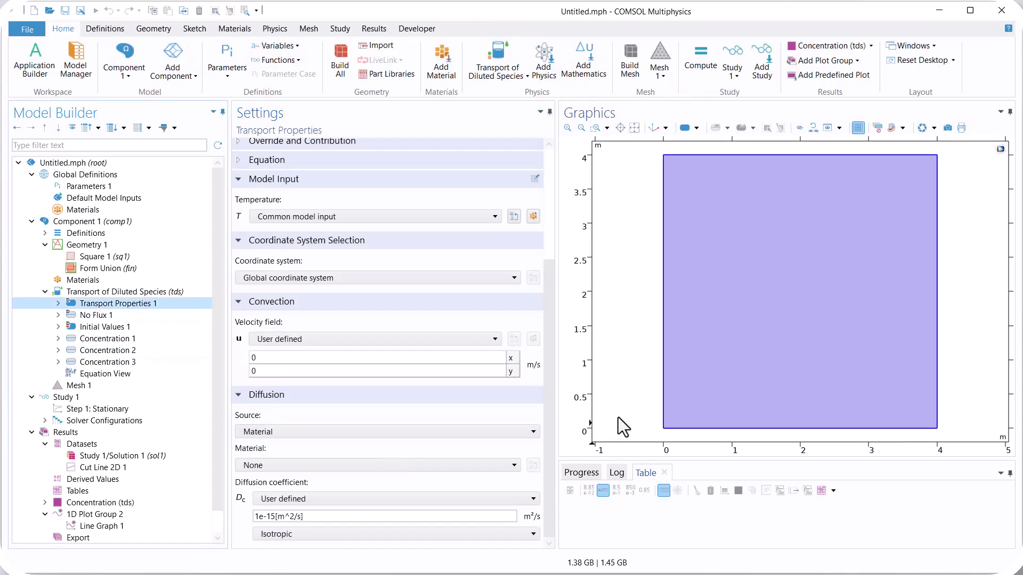
pyautogui.click(290, 516)
pyautogui.moveTo(270, 516); pyautogui.dragTo(275, 515)
pyautogui.write('3')
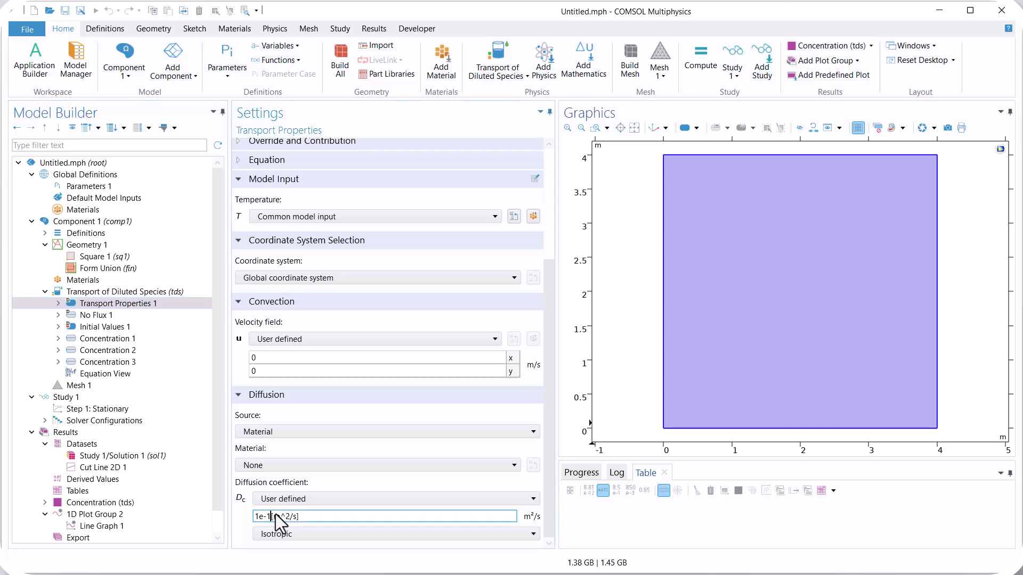
pyautogui.click(126, 410)
pyautogui.click(252, 144)
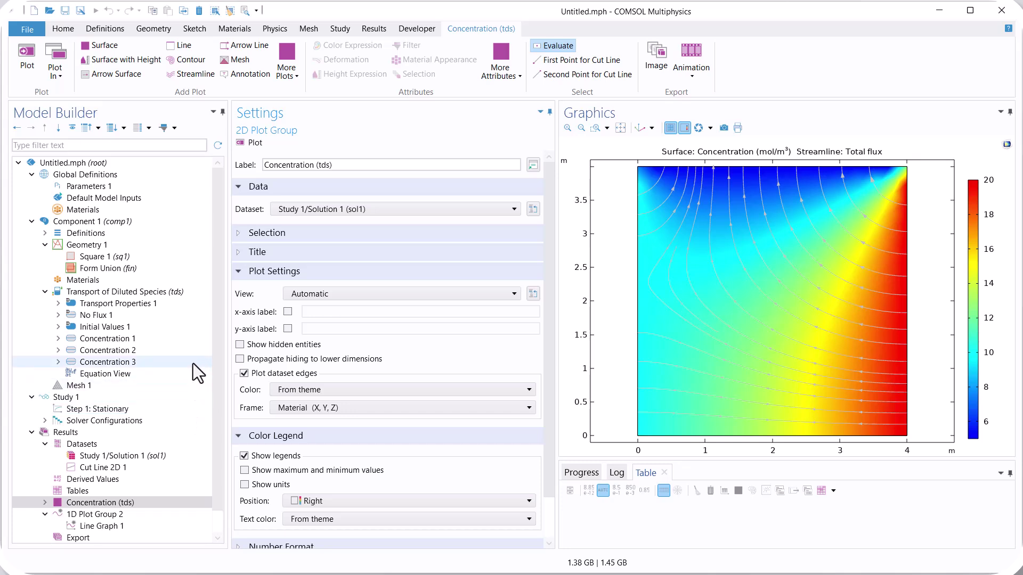
# Step: Add a Flux condition on the bottom edge with inward flux J0 = -1 mol/(m²·s) for species c
pyautogui.click(164, 351)
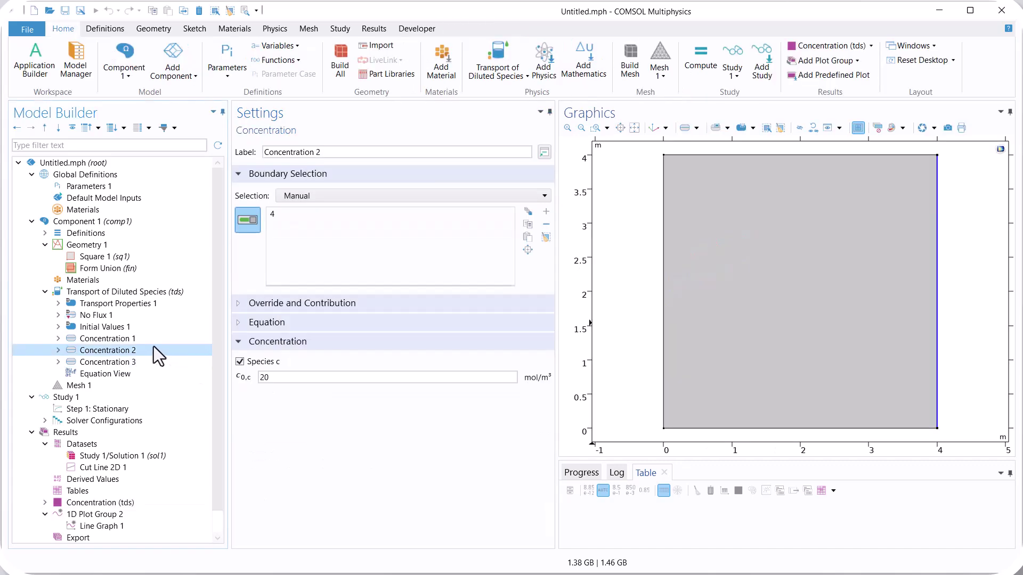
pyautogui.click(154, 341)
pyautogui.click(166, 292)
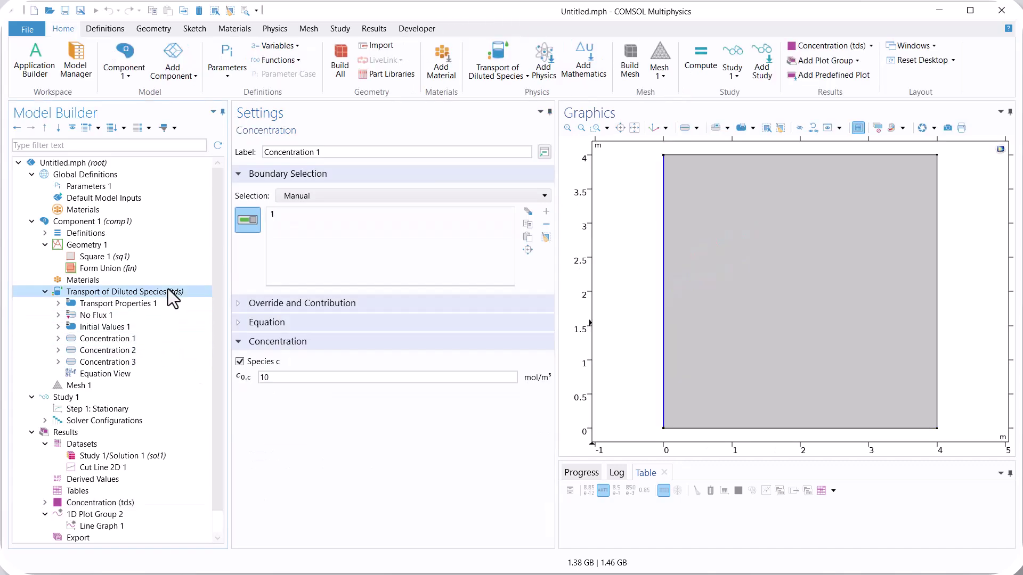
pyautogui.rightClick(166, 293)
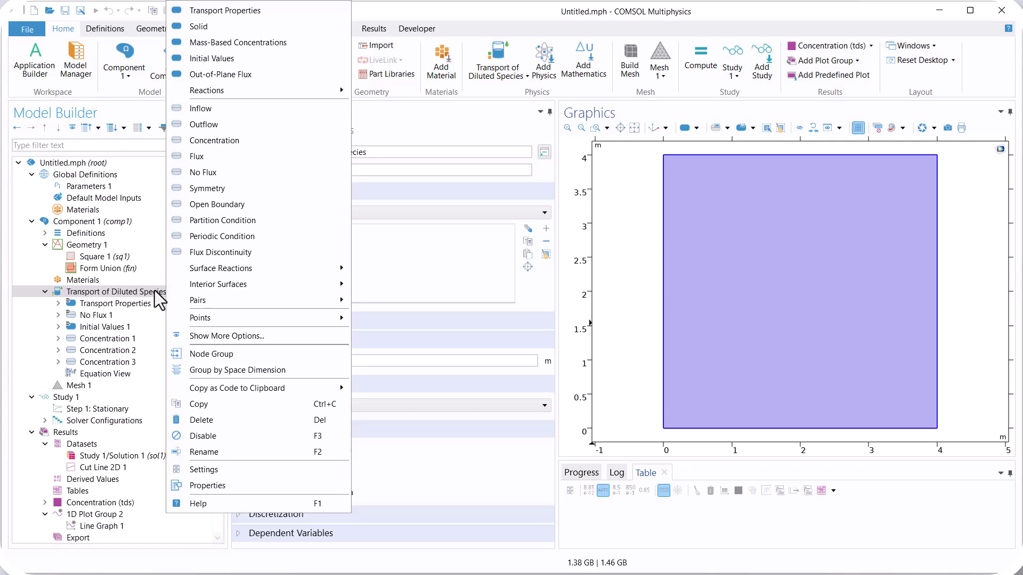
pyautogui.click(186, 158)
pyautogui.click(775, 426)
pyautogui.click(239, 361)
pyautogui.click(240, 435)
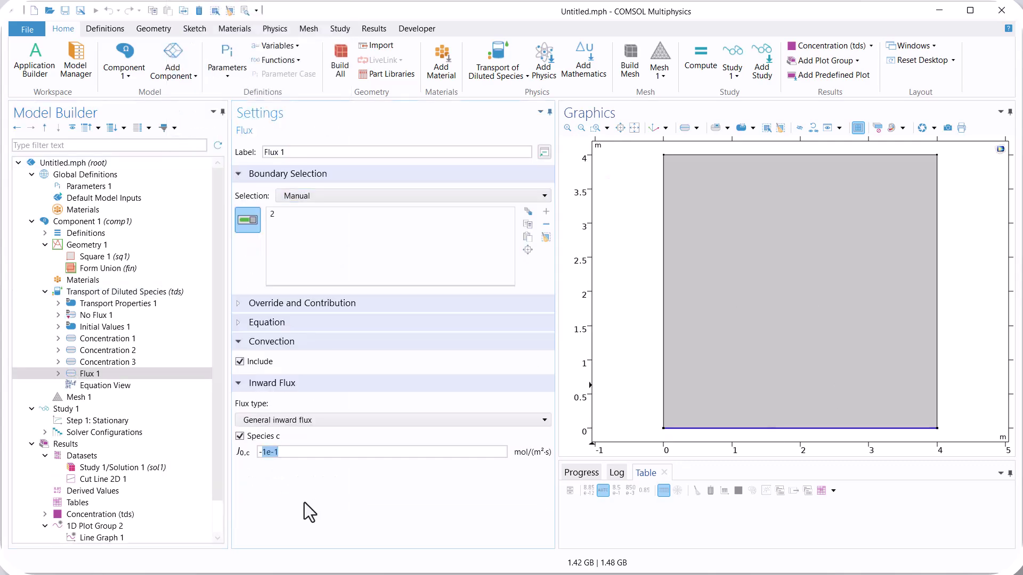
pyautogui.write('1')
# Step: Re-solve the stationary study with the bottom-edge flux applied
pyautogui.click(104, 430)
pyautogui.click(105, 422)
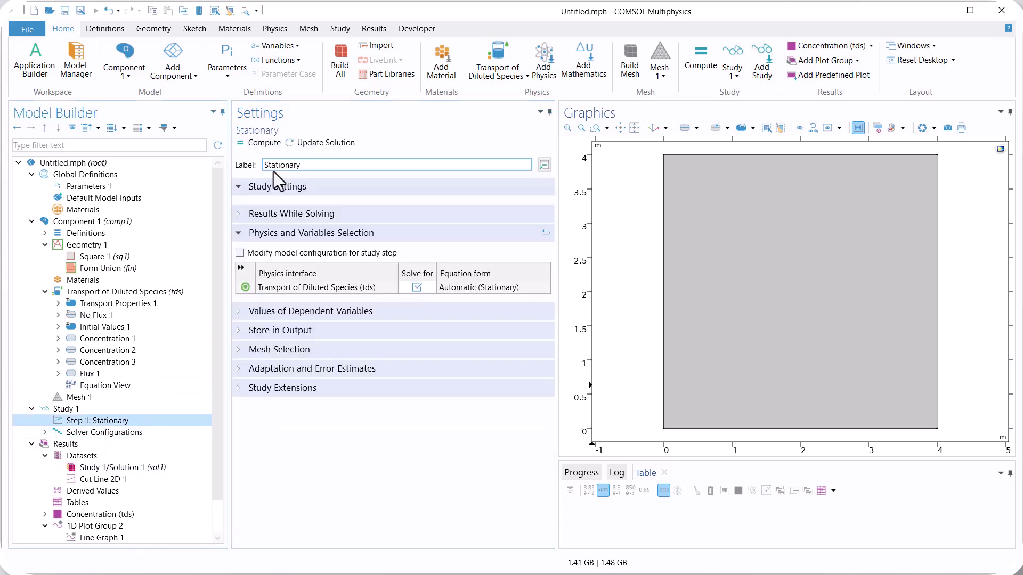
pyautogui.press('F8')
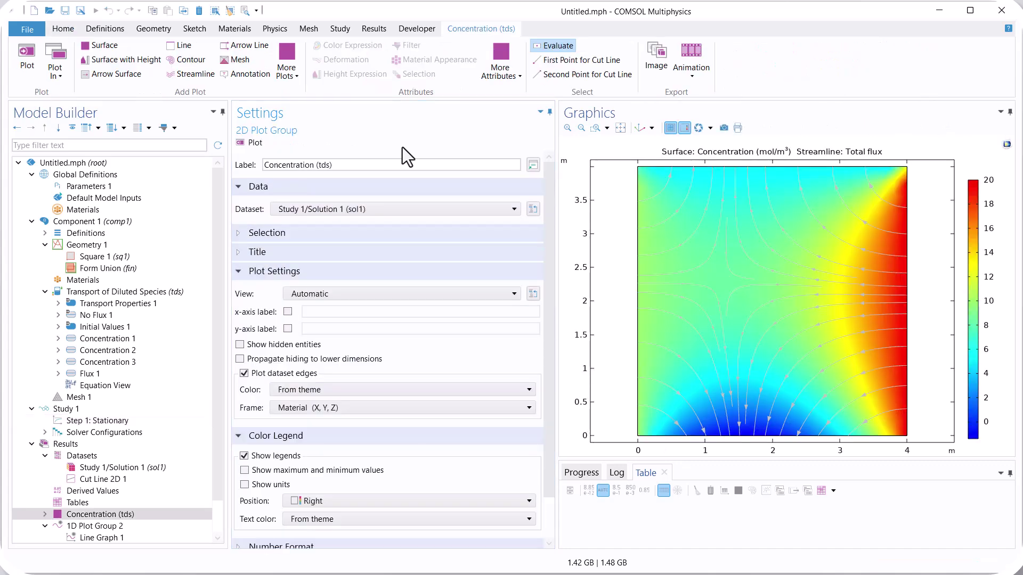